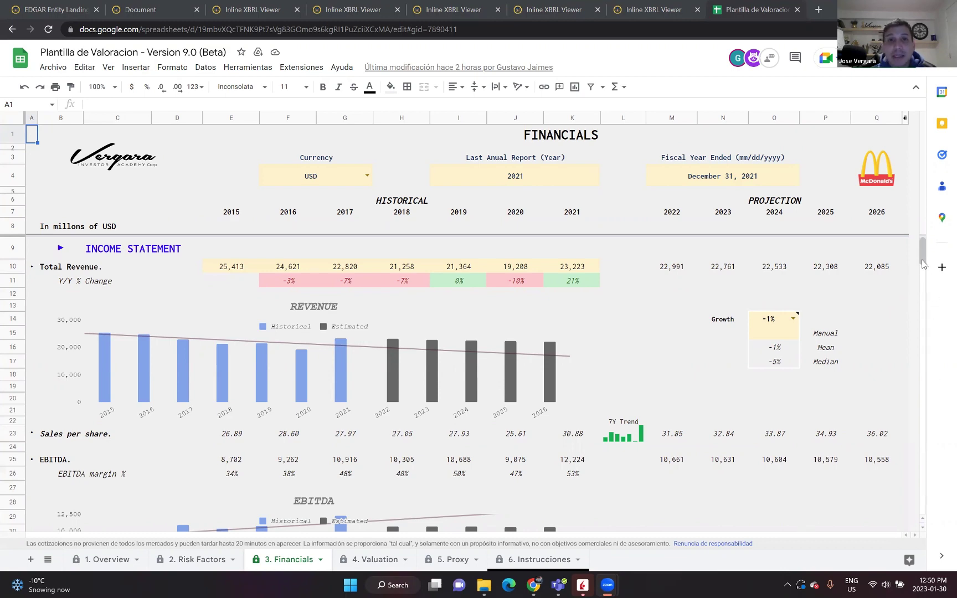
# - Examine the income statement, balance sheet and cash flow statement in McDonald's 2021 annual report on sec.gov
pyautogui.moveTo(923, 264); pyautogui.dragTo(940, 405)
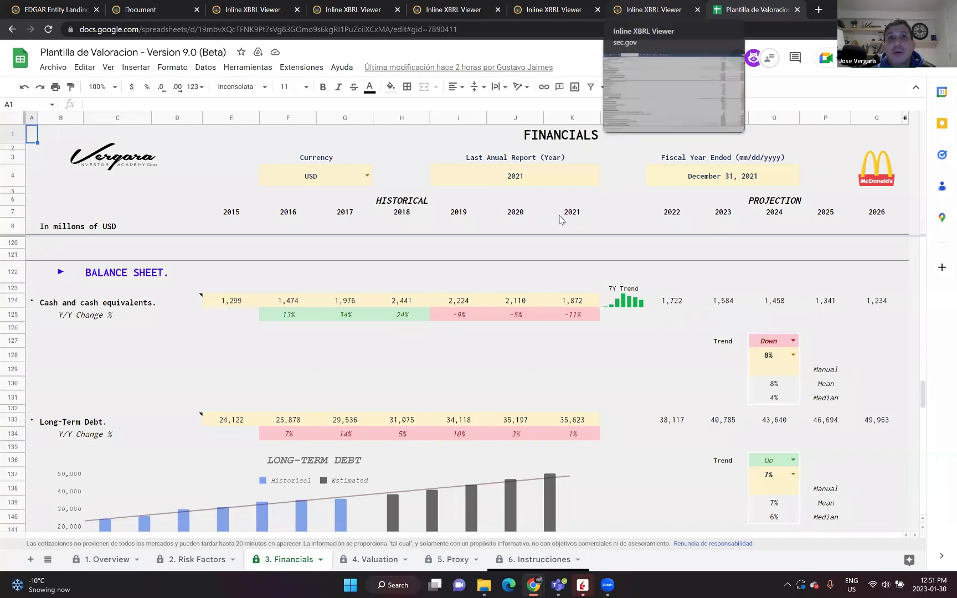
pyautogui.click(653, 9)
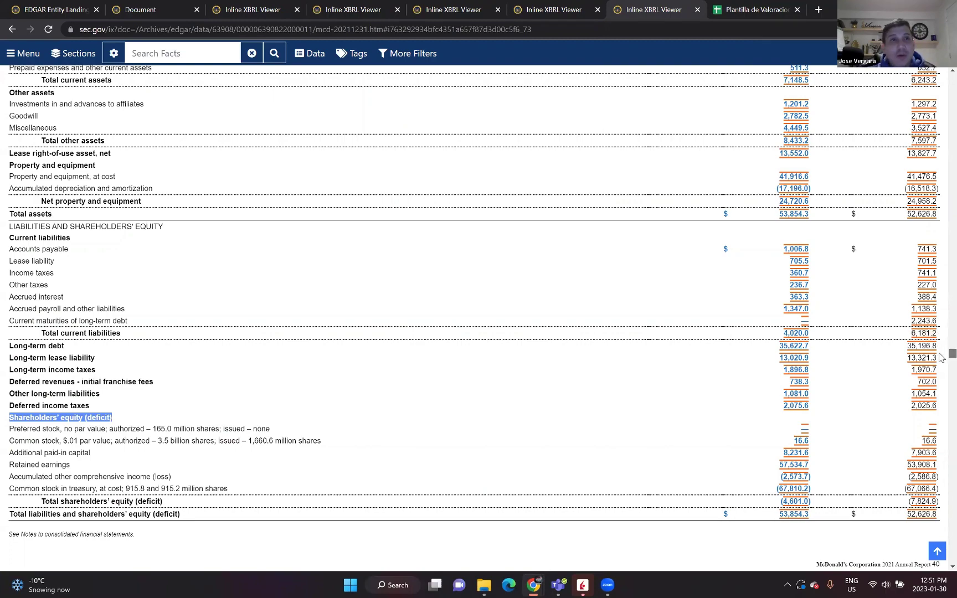
pyautogui.scroll(5, 940, 351)
pyautogui.scroll(-3, 940, 349)
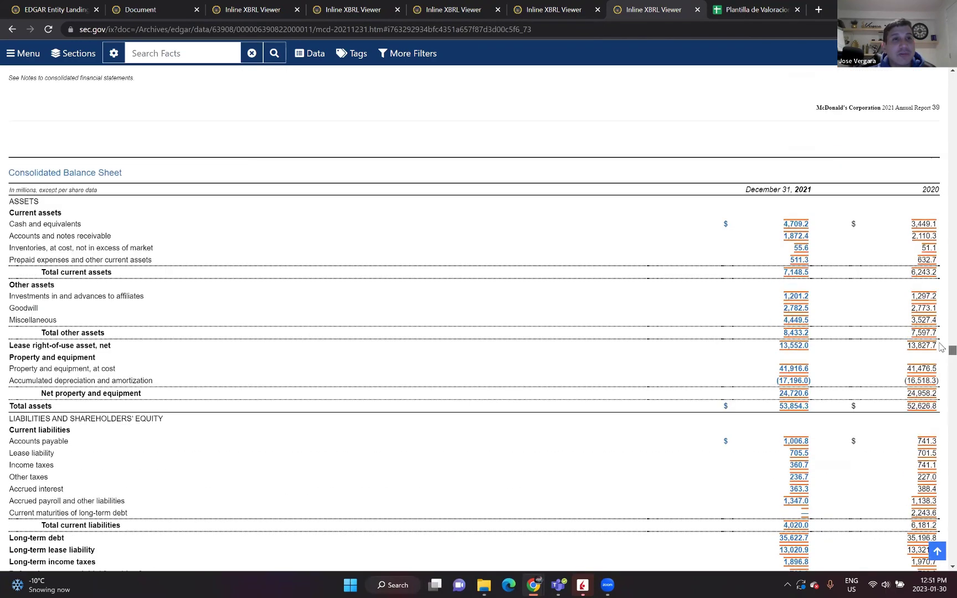
pyautogui.scroll(15, 941, 343)
pyautogui.scroll(-2, 940, 344)
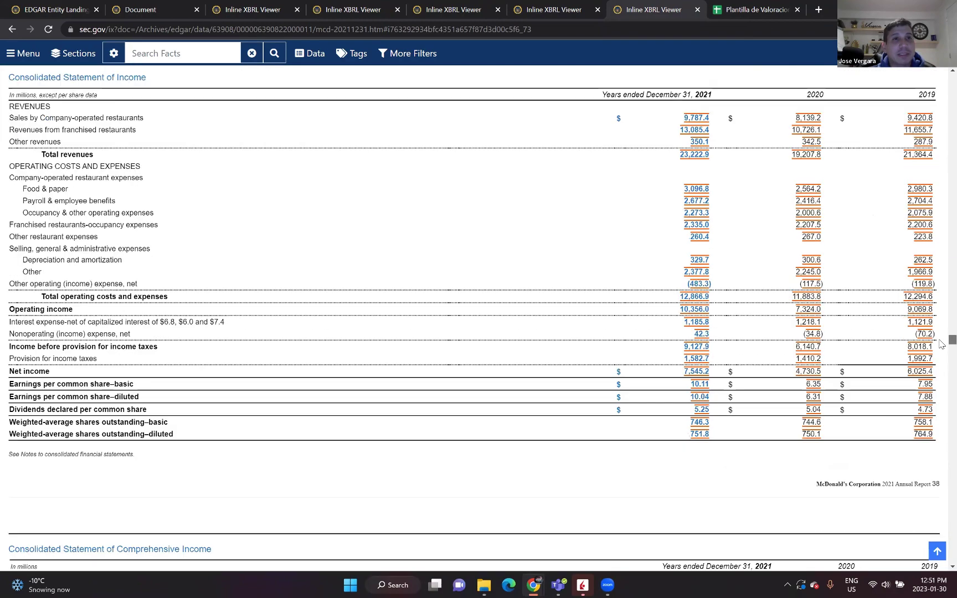
pyautogui.scroll(-3, 940, 344)
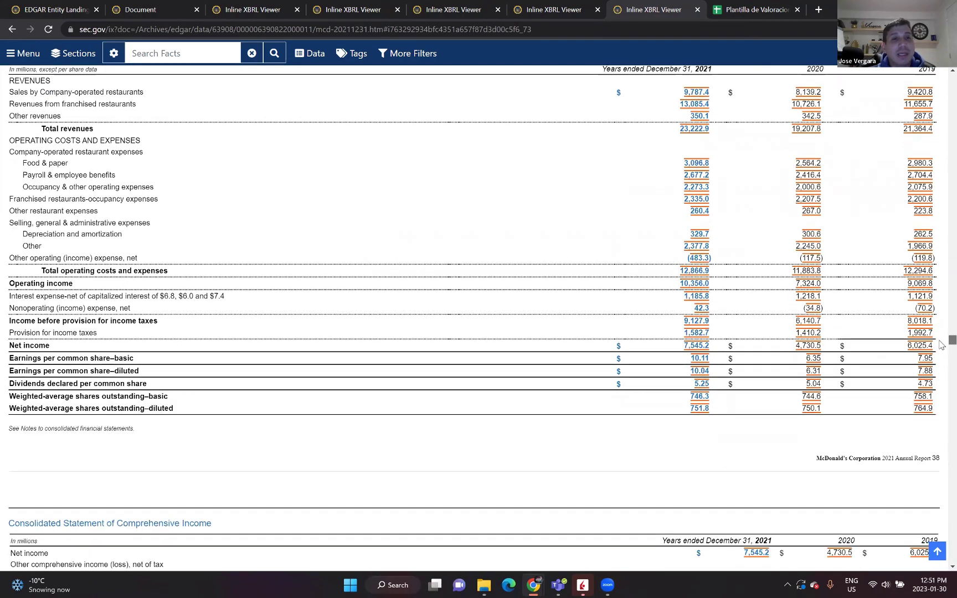
pyautogui.scroll(-14, 940, 349)
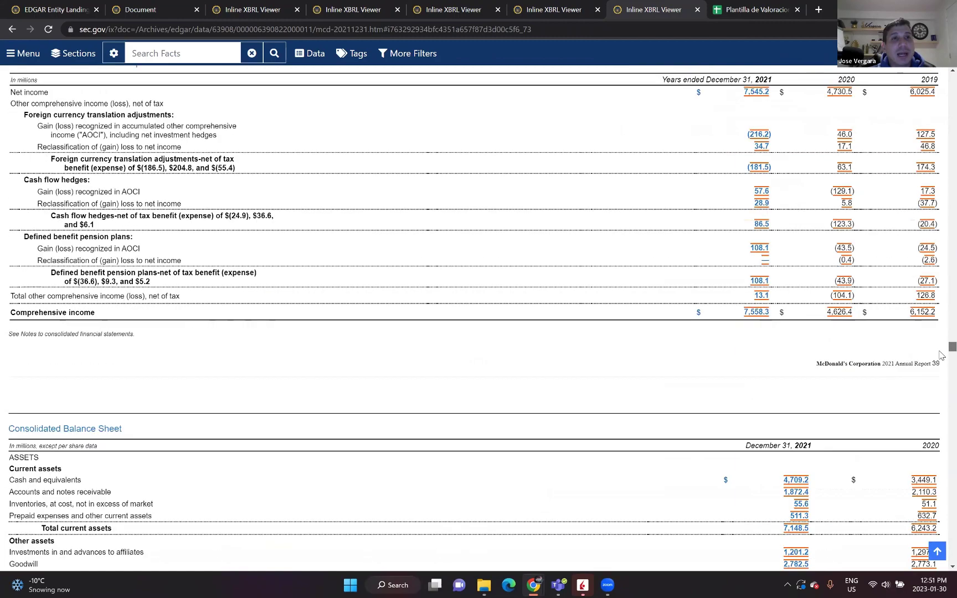
pyautogui.scroll(4, 940, 359)
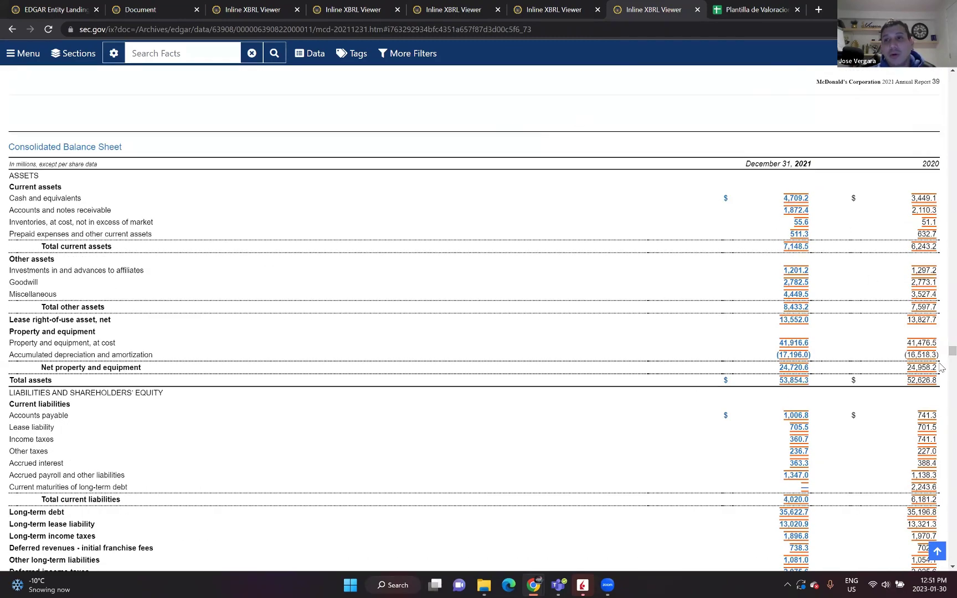
pyautogui.scroll(12, 940, 353)
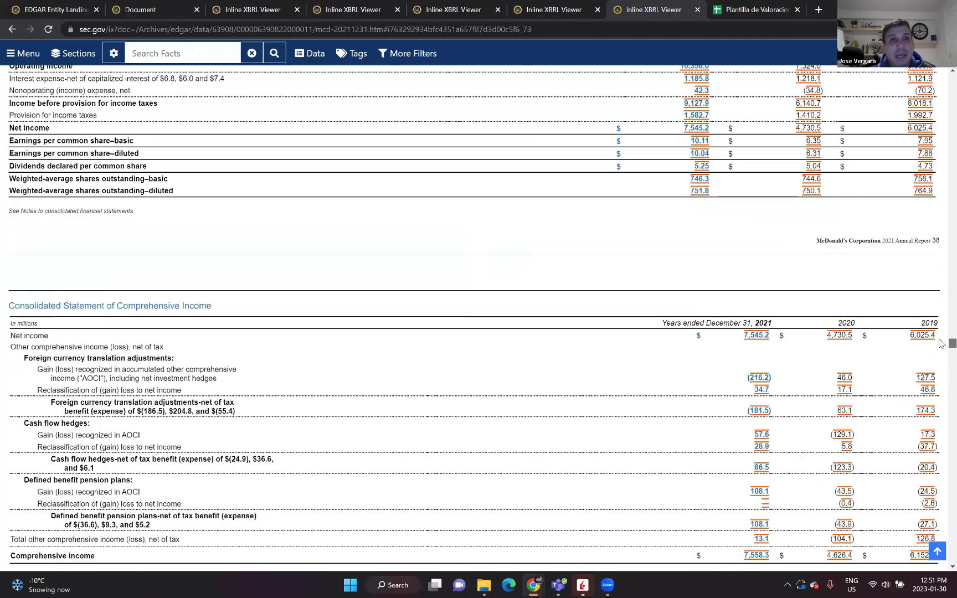
pyautogui.scroll(-13, 941, 344)
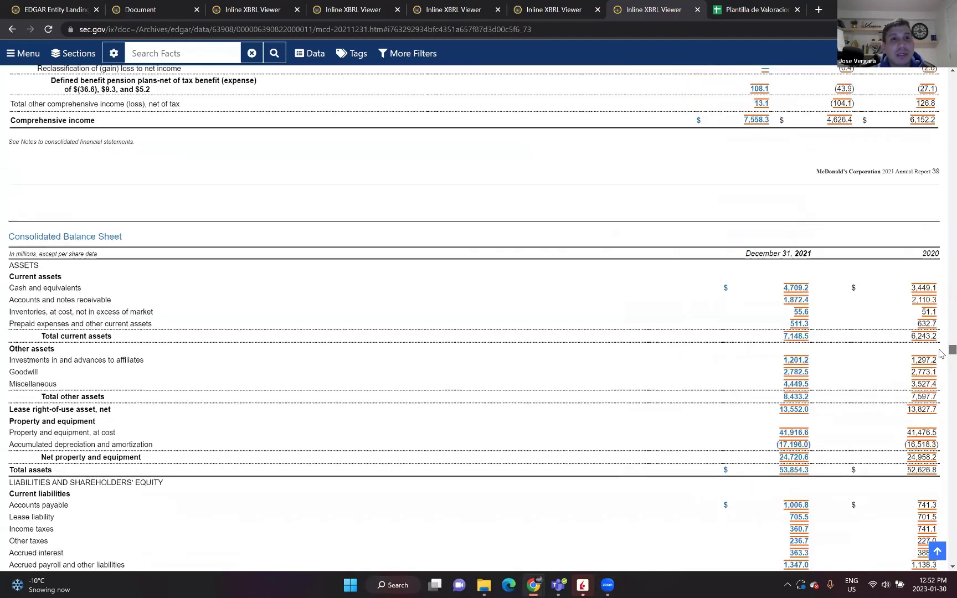
pyautogui.scroll(-15, 941, 354)
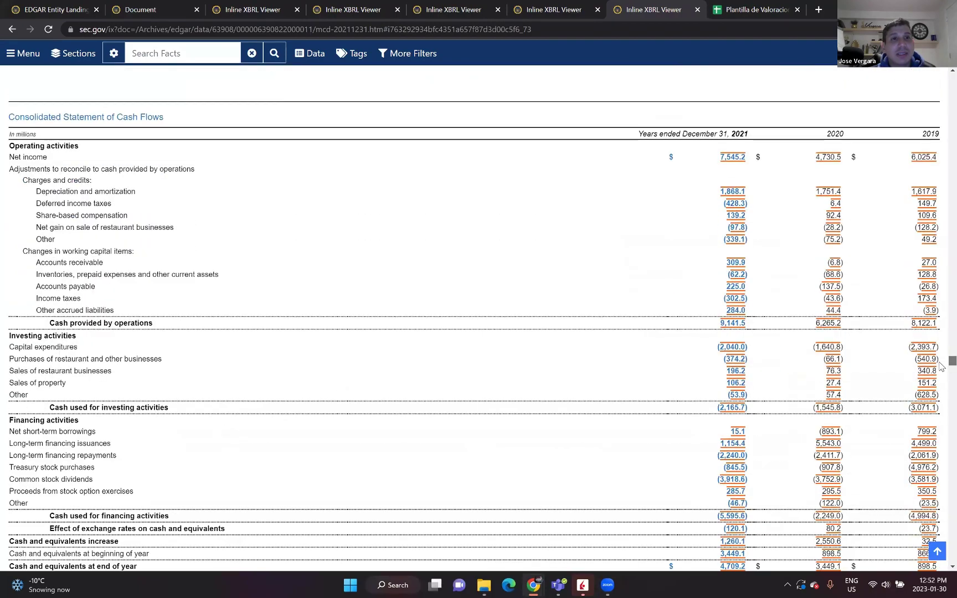
pyautogui.scroll(6, 940, 363)
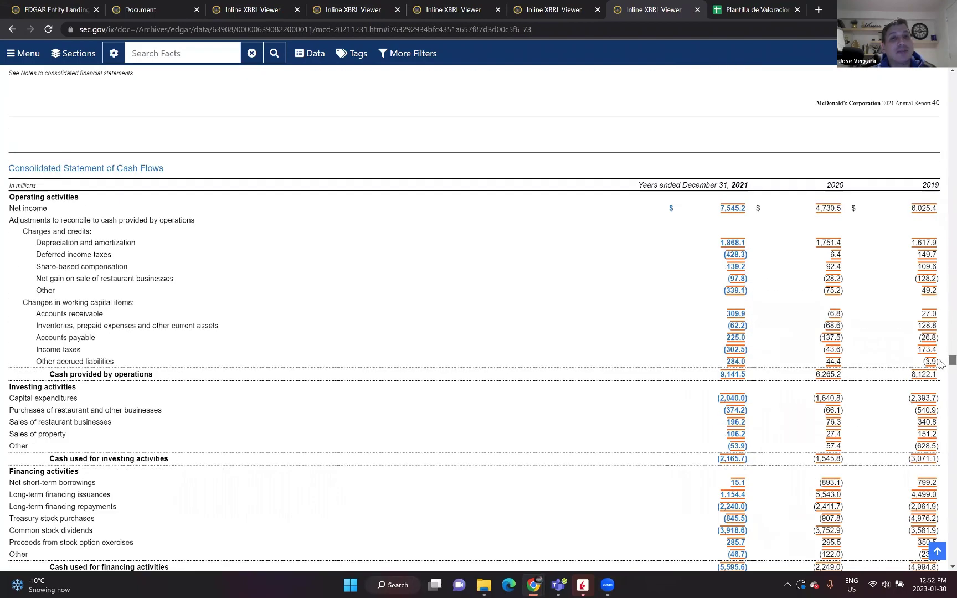
pyautogui.scroll(-3, 940, 364)
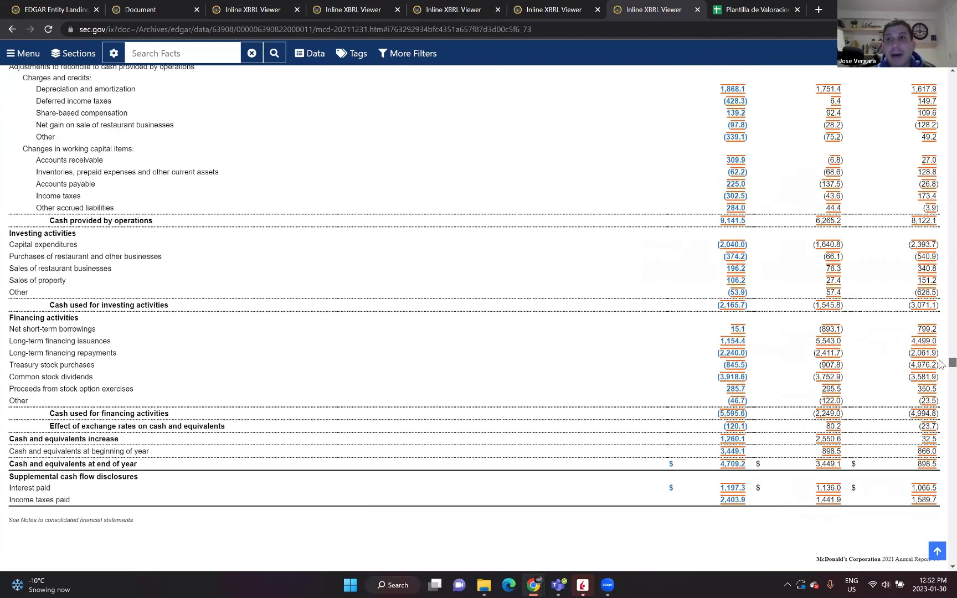
pyautogui.scroll(15, 940, 362)
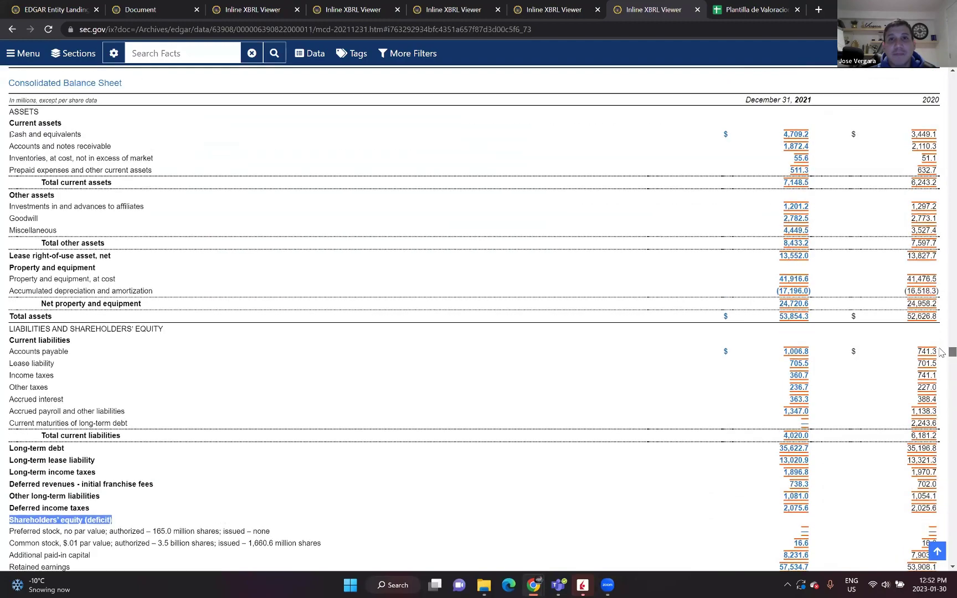
pyautogui.scroll(8, 941, 352)
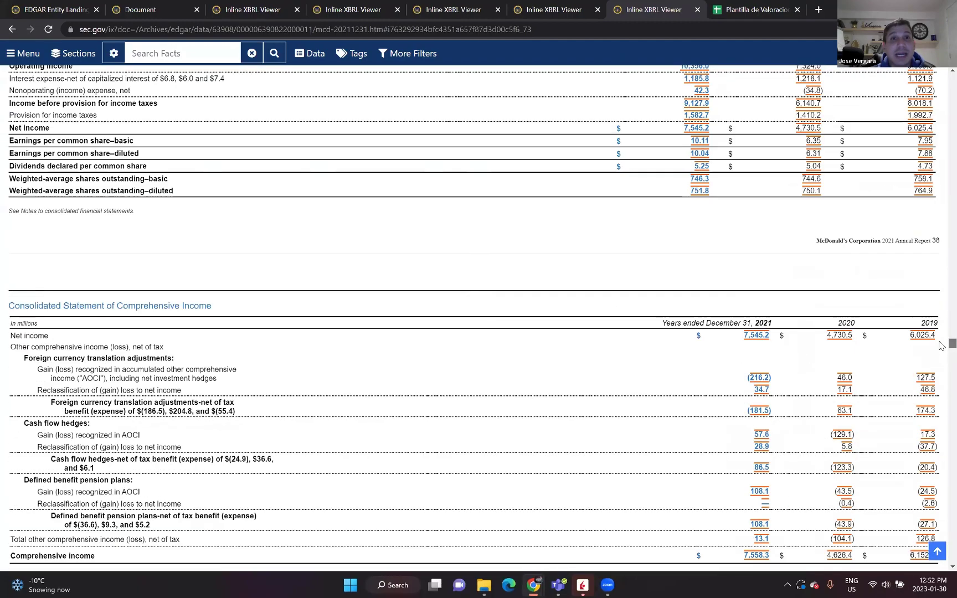
pyautogui.scroll(5, 940, 344)
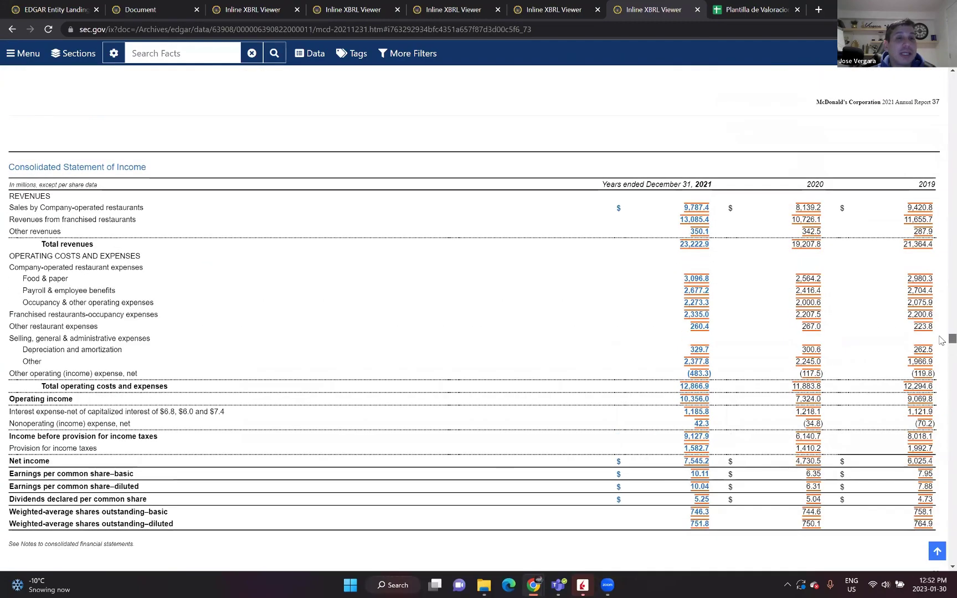
pyautogui.scroll(-7, 940, 341)
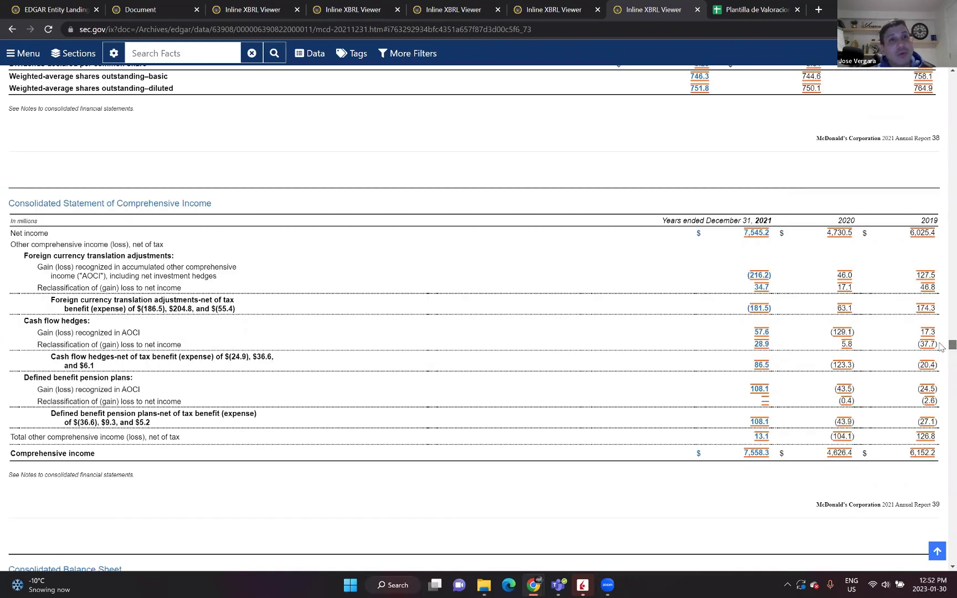
pyautogui.scroll(-3, 940, 346)
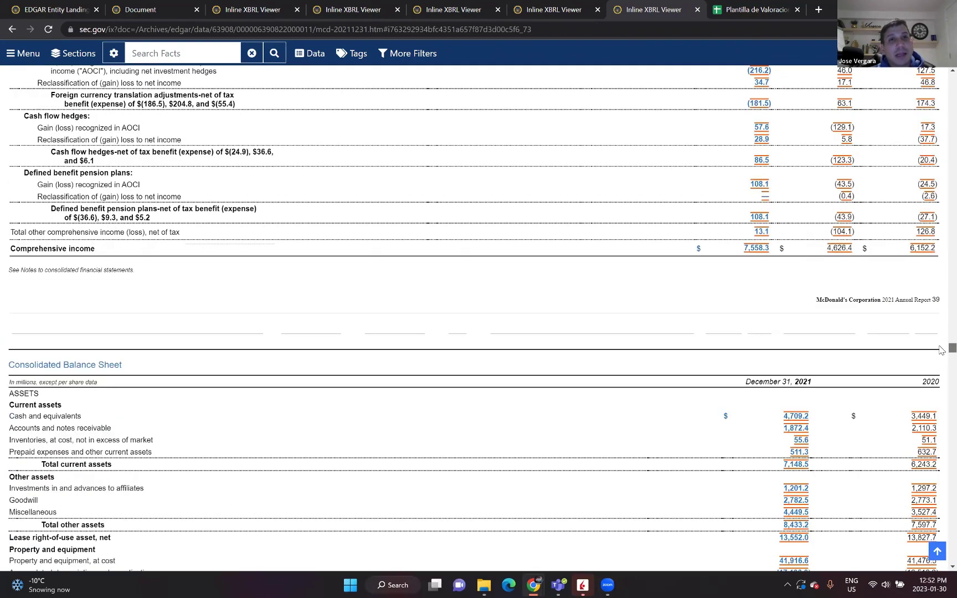
pyautogui.scroll(-2, 940, 351)
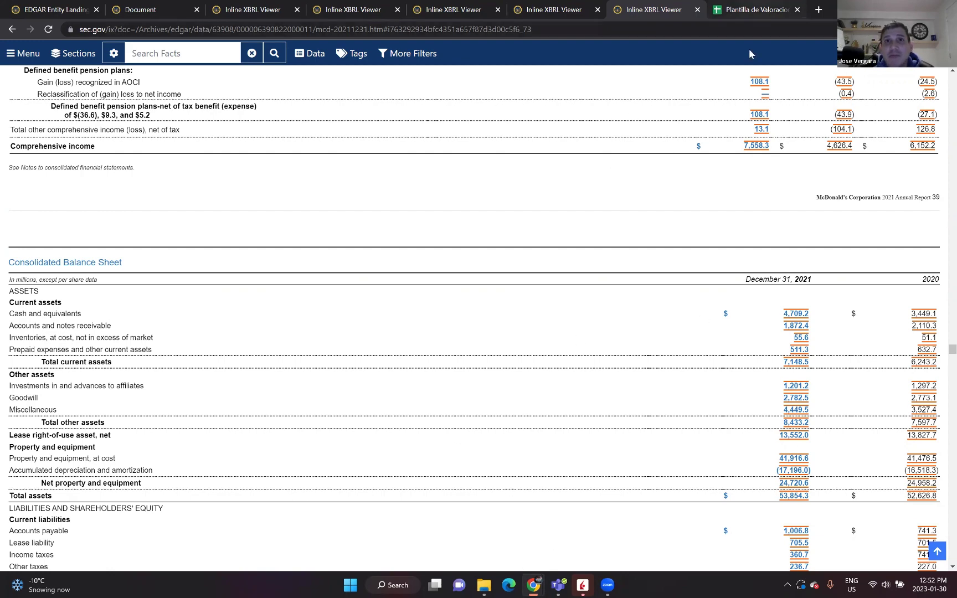
# - Compare the valuation template's Cash and cash equivalents row with the Cash and equivalents line in the 2021 report's balance sheet
pyautogui.click(754, 9)
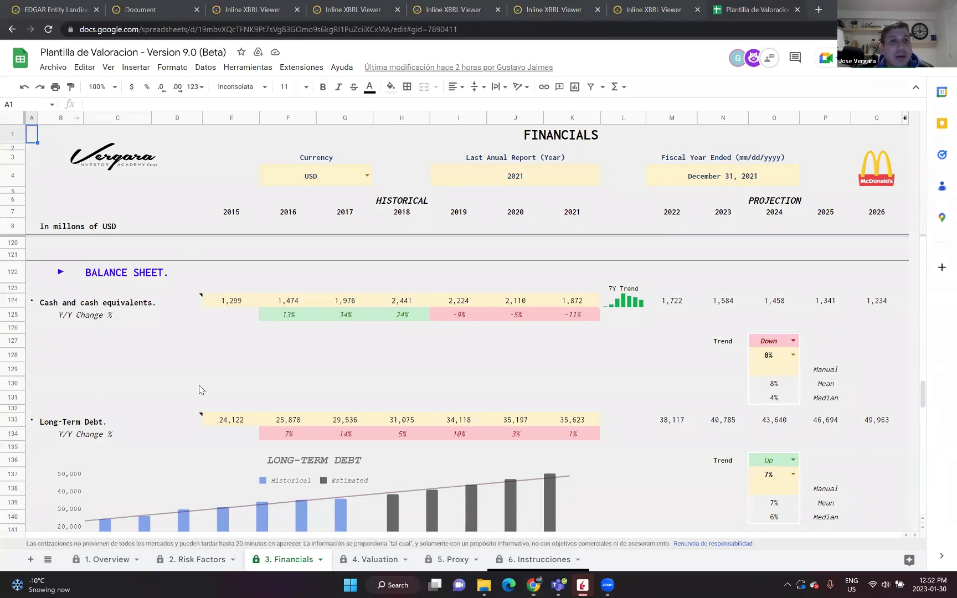
pyautogui.click(50, 302)
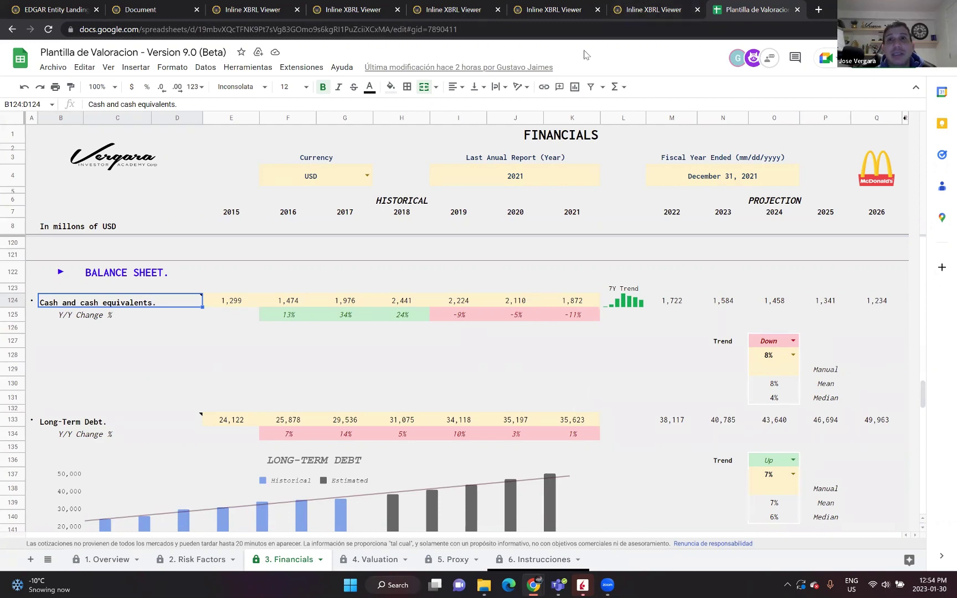
pyautogui.click(640, 14)
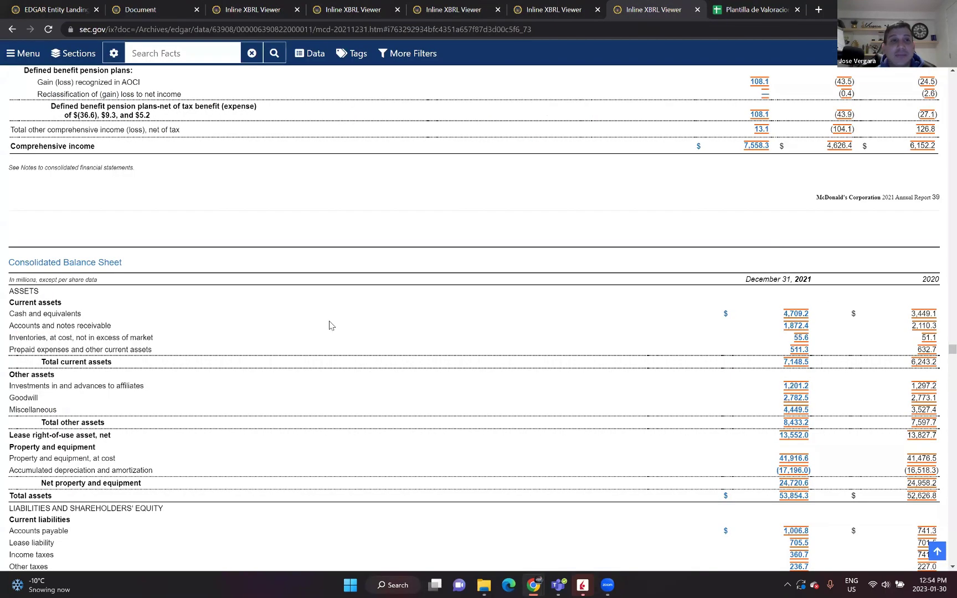
pyautogui.hotkey('ctrl', 'Tab')
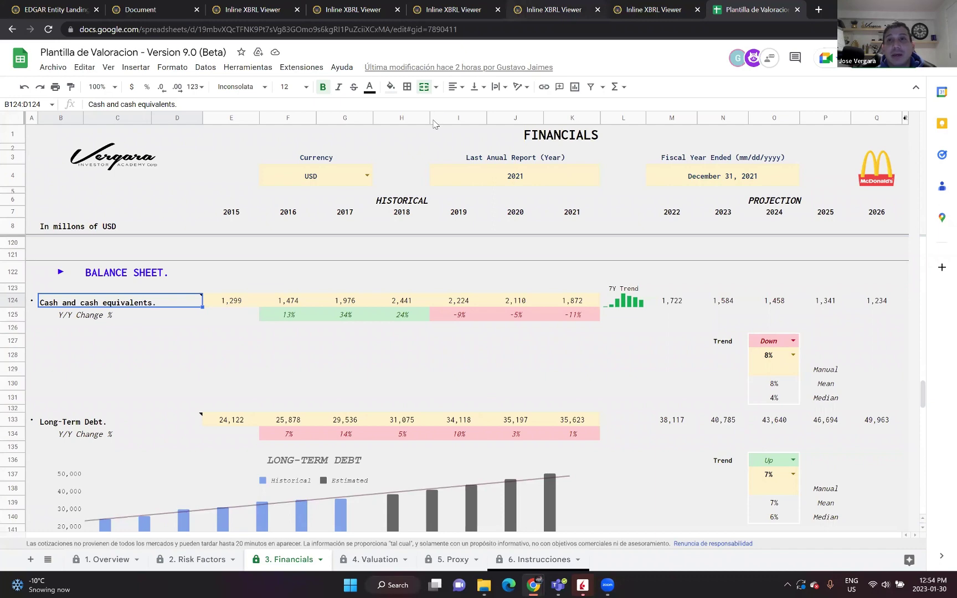
pyautogui.hotkey('ctrl', 'shift', 'Tab')
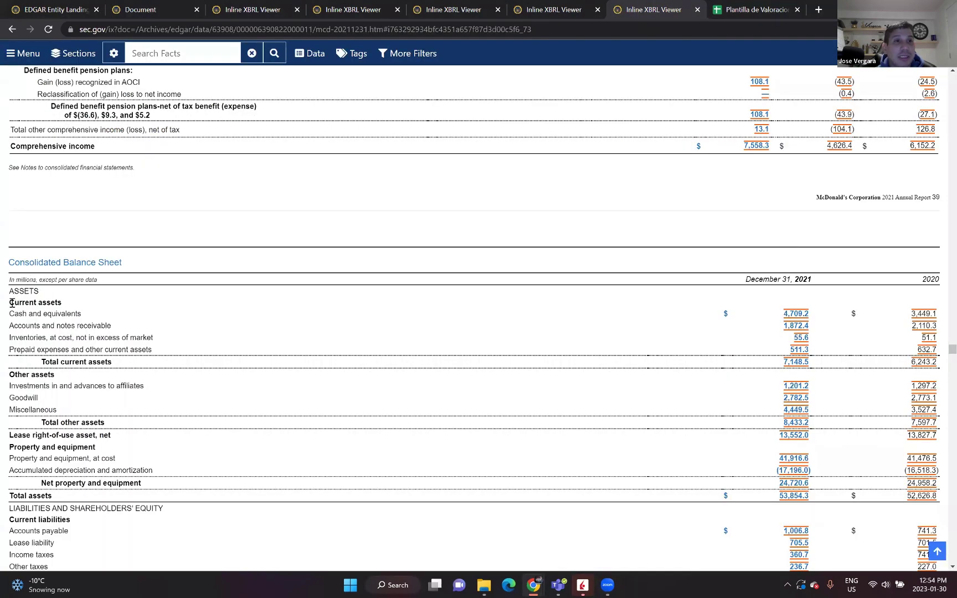
pyautogui.moveTo(10, 313); pyautogui.dragTo(87, 325)
pyautogui.click(83, 327)
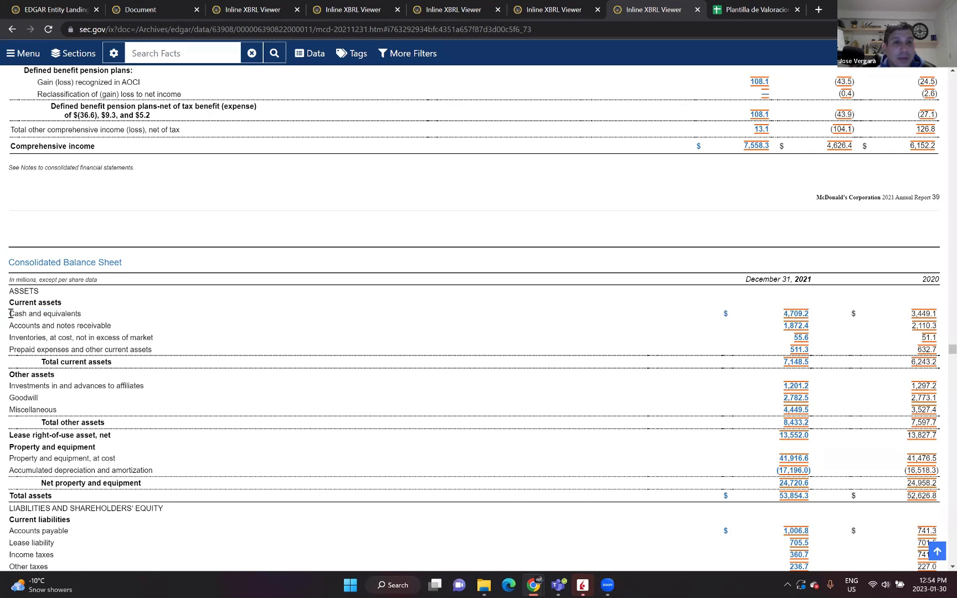
pyautogui.moveTo(10, 314); pyautogui.dragTo(82, 315)
pyautogui.click(124, 317)
pyautogui.moveTo(148, 315); pyautogui.dragTo(175, 325)
# - In the Google Sheets valuation template, set the 2021 Cash and cash equivalents to 4709
pyautogui.click(756, 9)
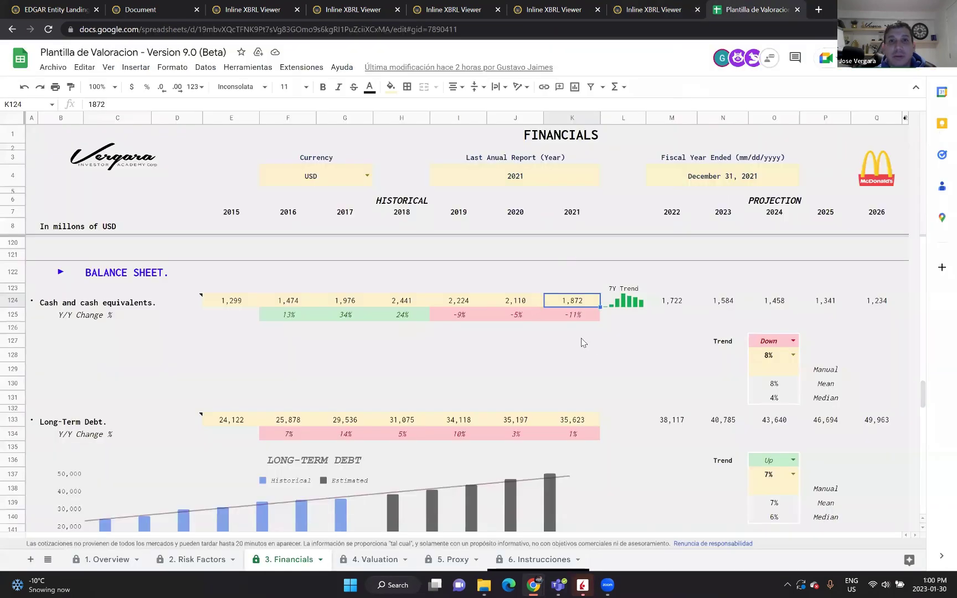
pyautogui.write('4709')
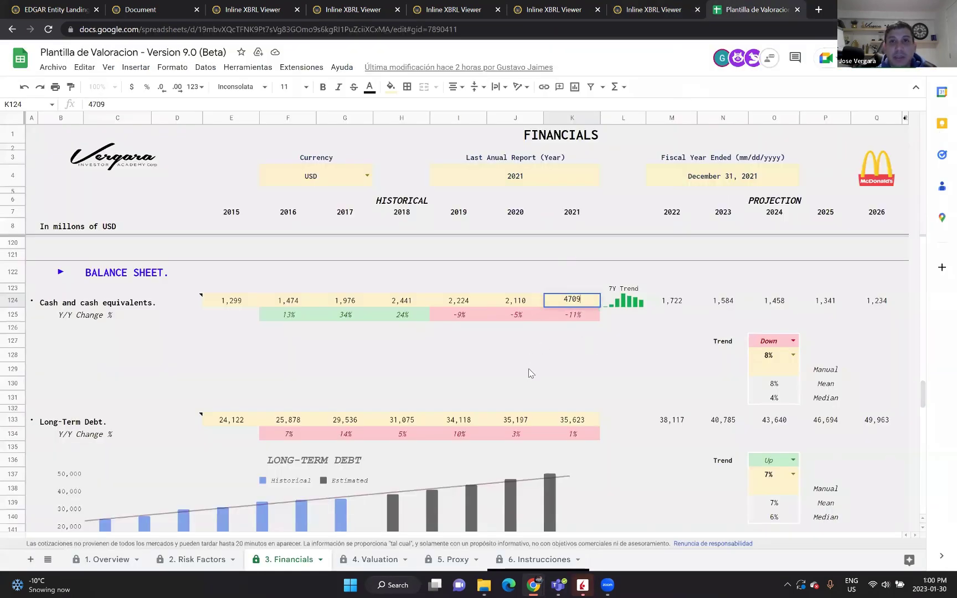
pyautogui.press('Return')
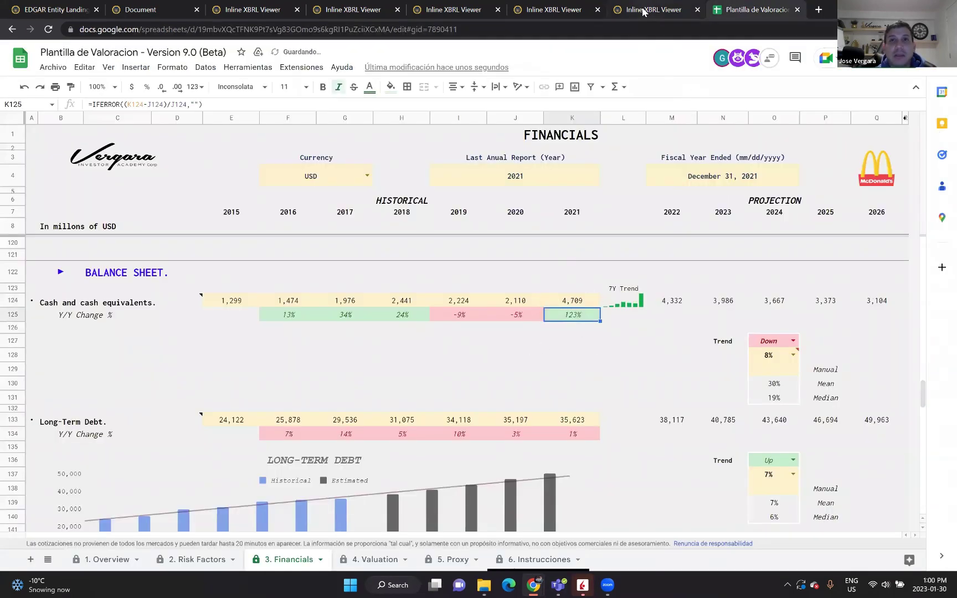
# - Check the 2020 Cash and equivalents figure in the 2021 report and enter 3449 for 2020 in the template
pyautogui.click(643, 10)
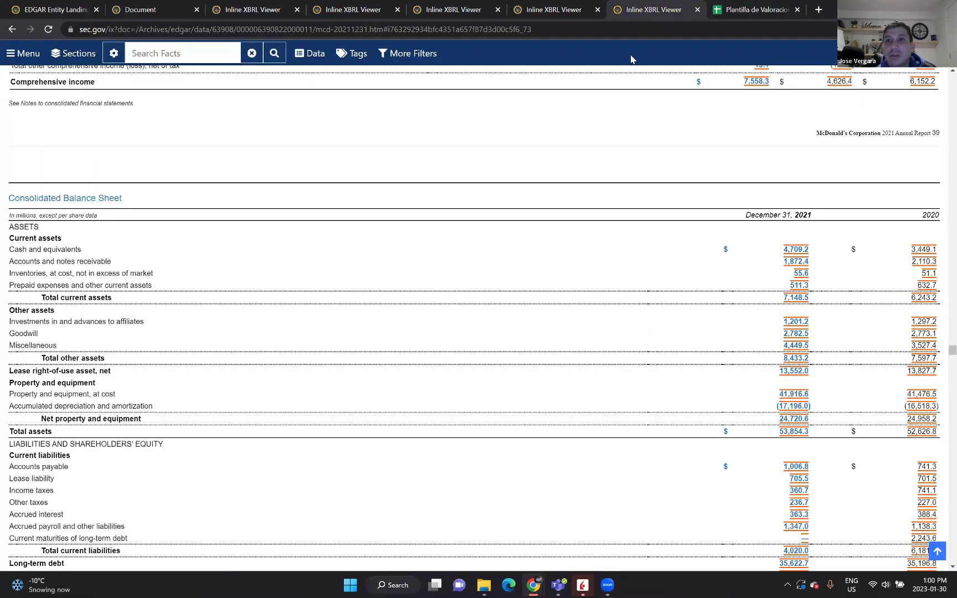
pyautogui.click(732, 10)
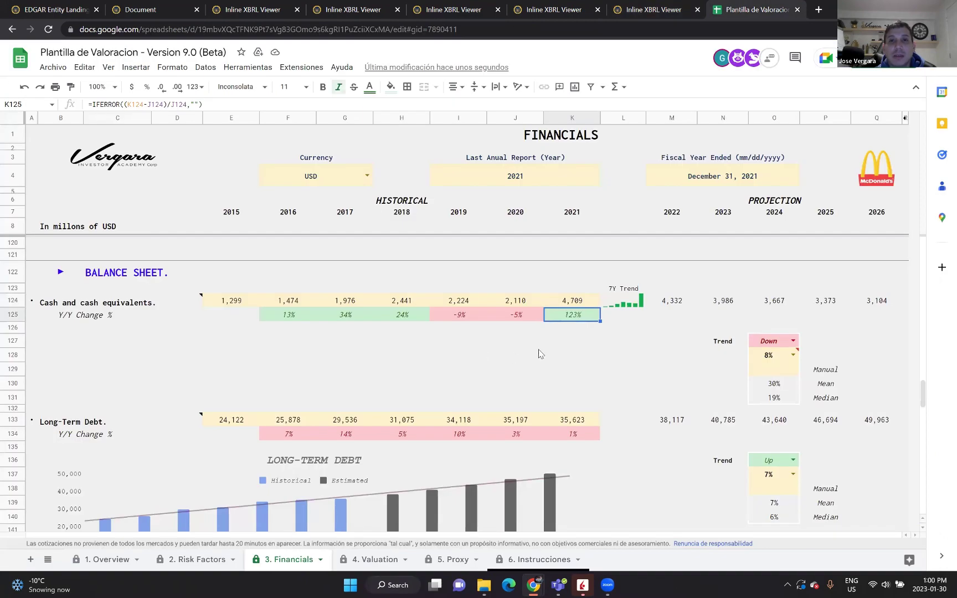
pyautogui.click(515, 301)
pyautogui.write('3,4')
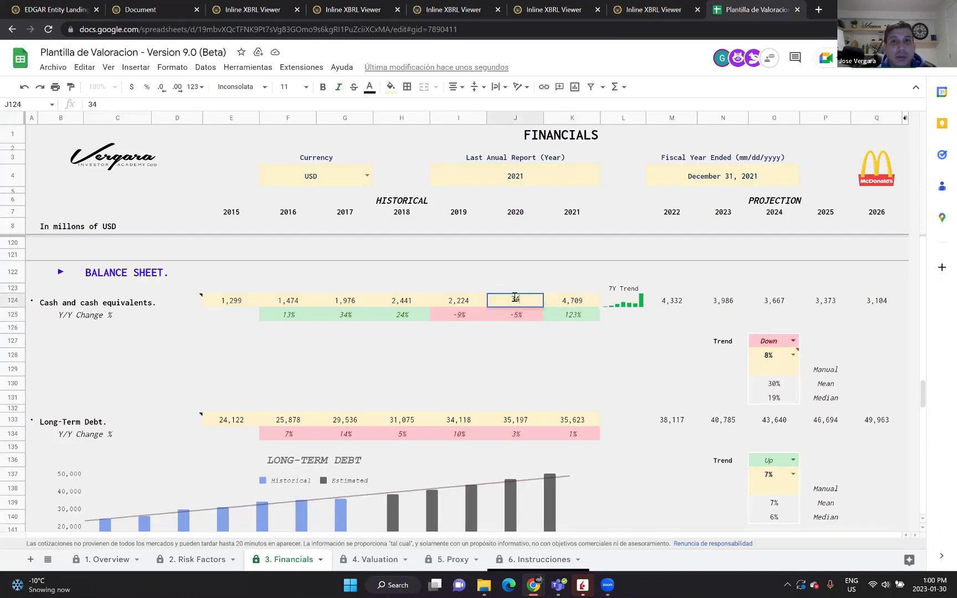
pyautogui.write('49')
pyautogui.press('Return')
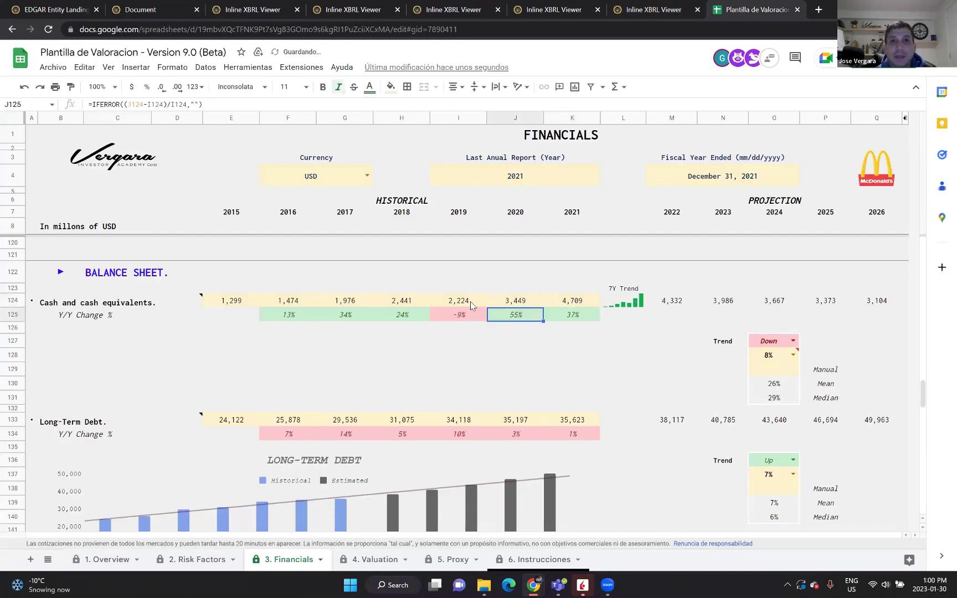
# - Look up the 2019 Cash and equivalents in the 2020 report's balance sheet and enter 898 for 2019 in the template
pyautogui.click(452, 303)
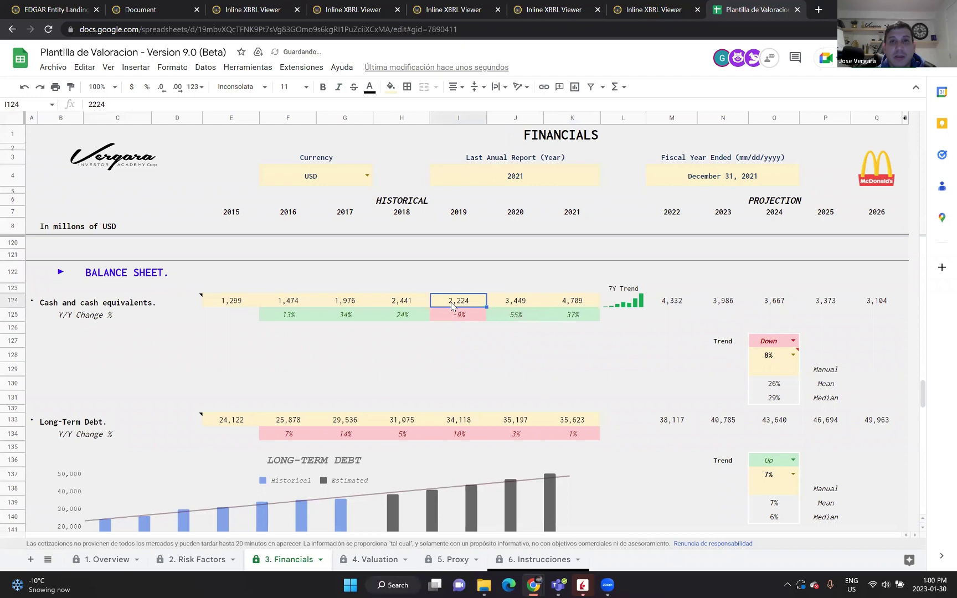
pyautogui.click(652, 14)
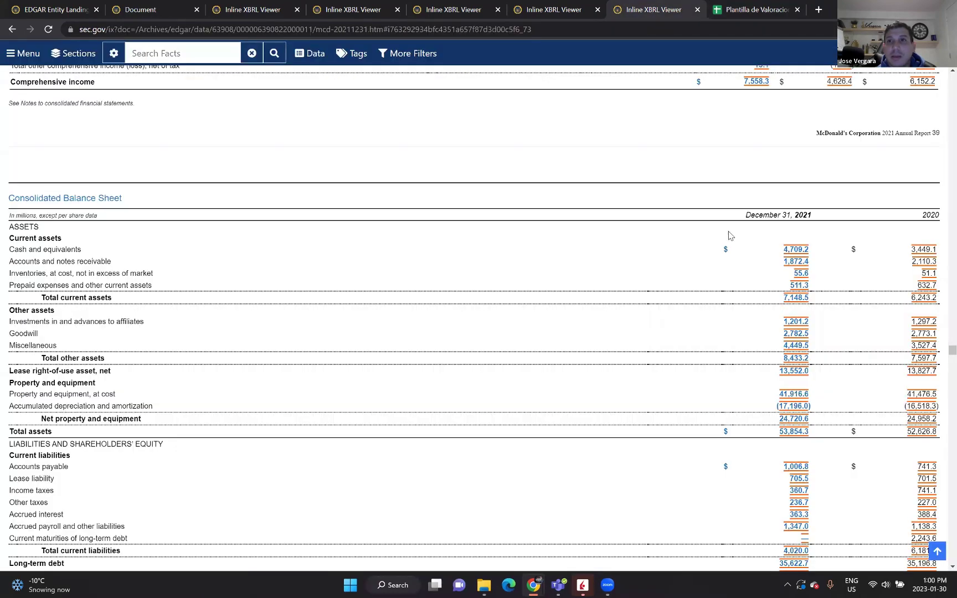
pyautogui.click(549, 12)
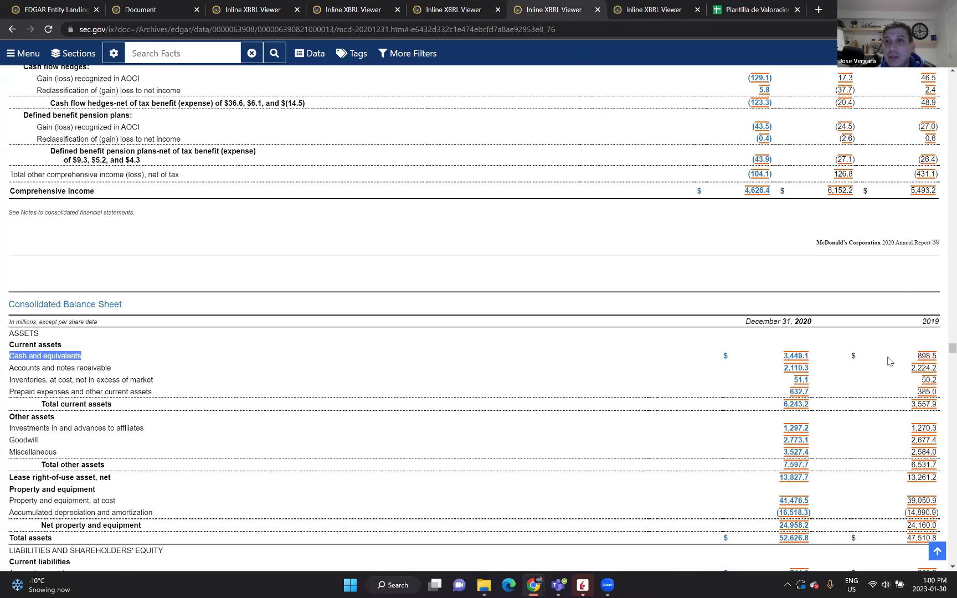
pyautogui.click(747, 12)
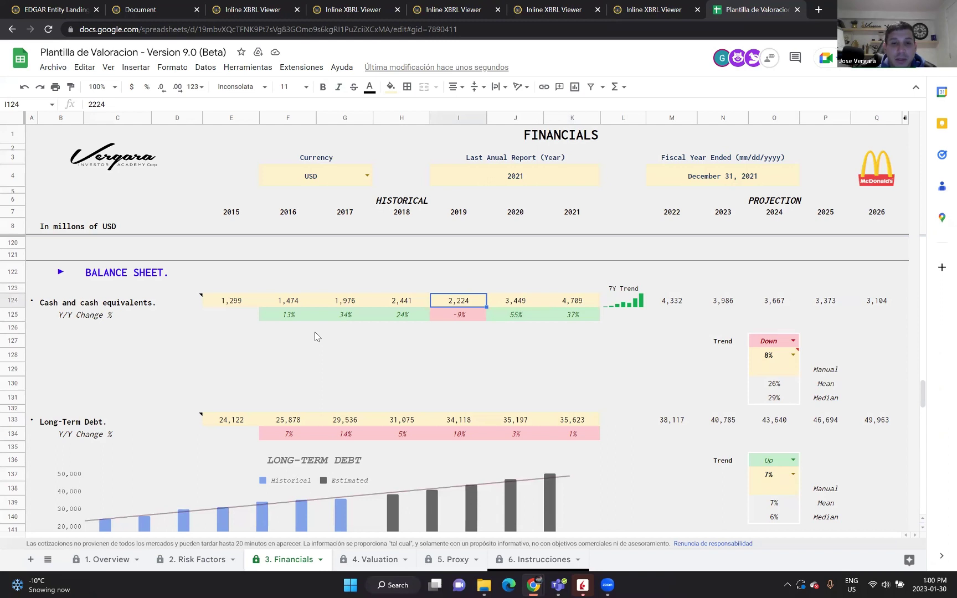
pyautogui.write('898')
pyautogui.press('Return')
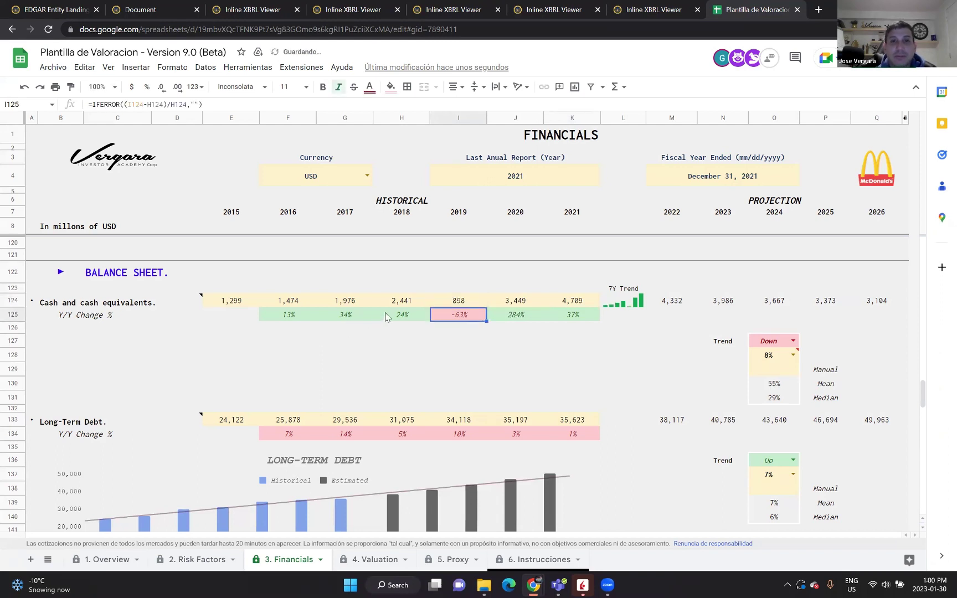
# - Check the 2018 Cash and equivalents figure in the 2019 report's balance sheet and return to the valuation template
pyautogui.click(452, 9)
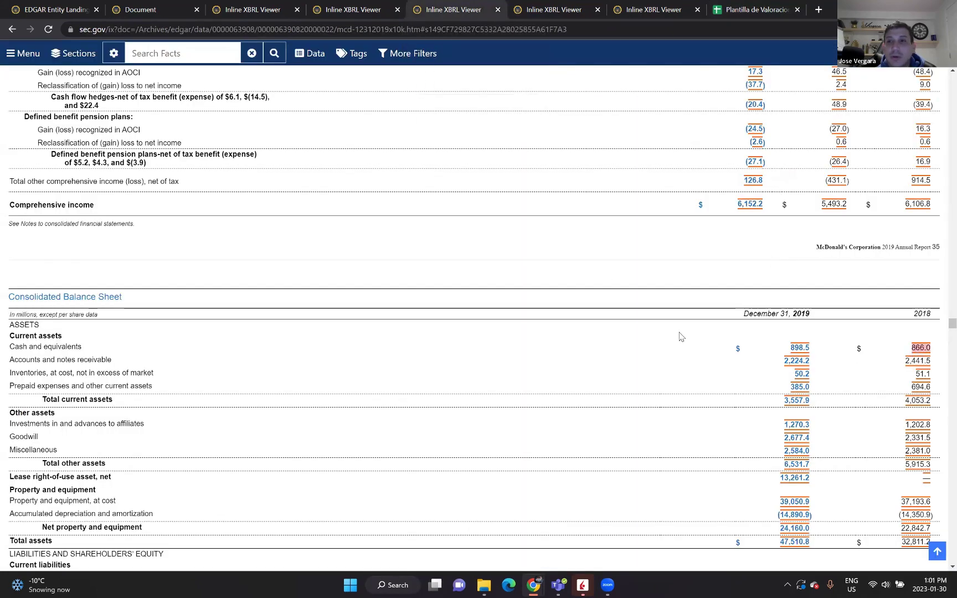
pyautogui.click(742, 9)
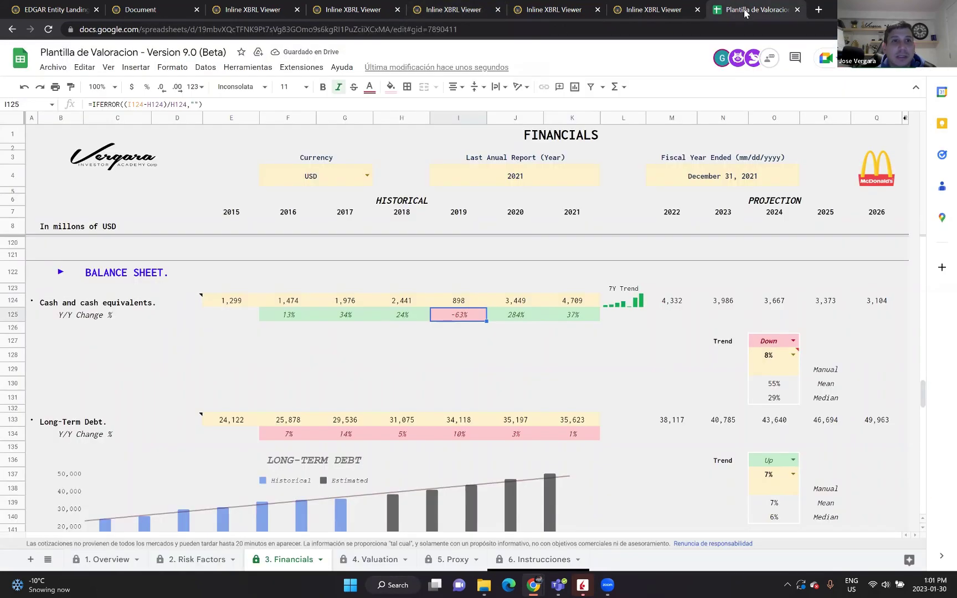
pyautogui.click(406, 313)
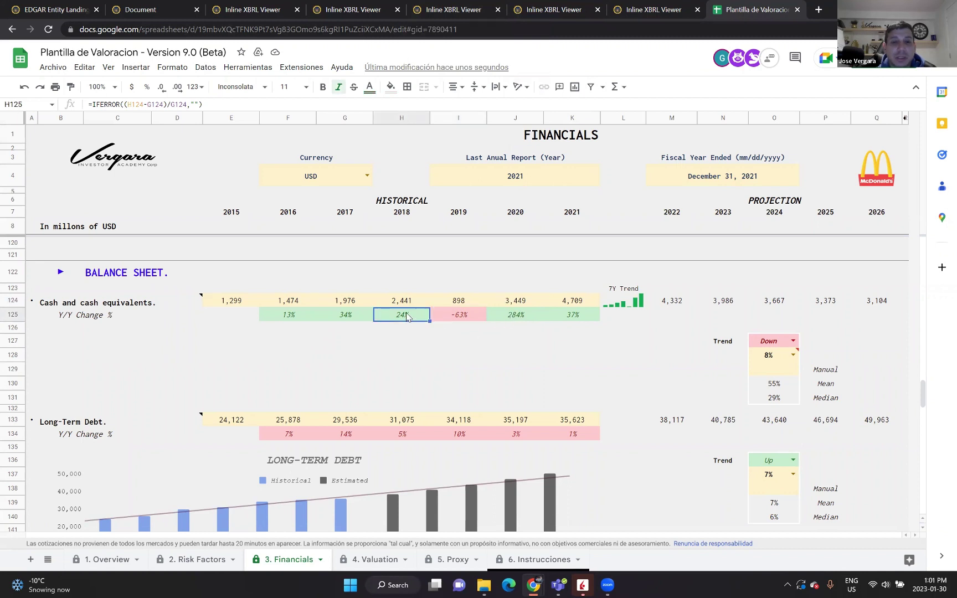
pyautogui.write('866')
pyautogui.press('Return')
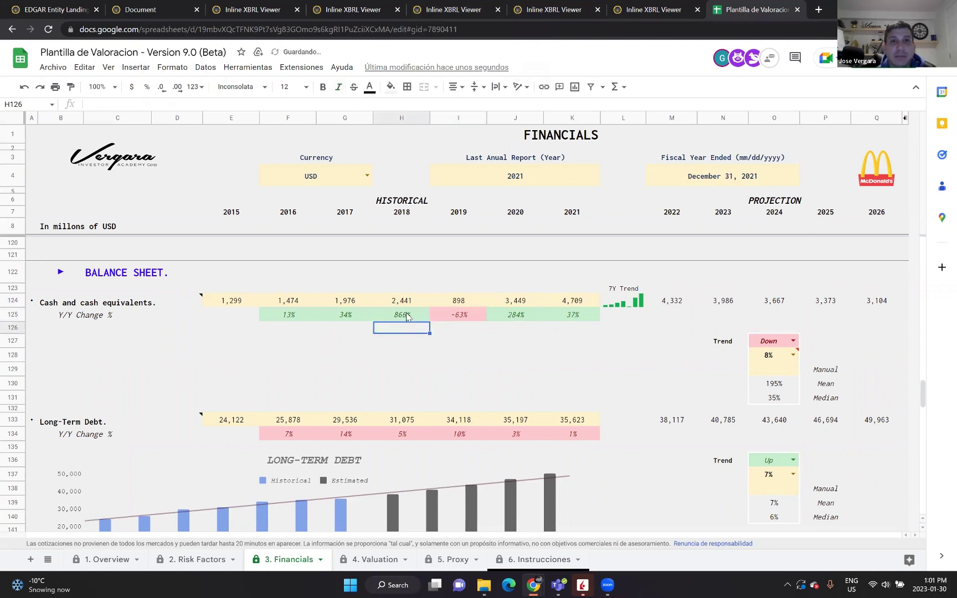
pyautogui.click(335, 317)
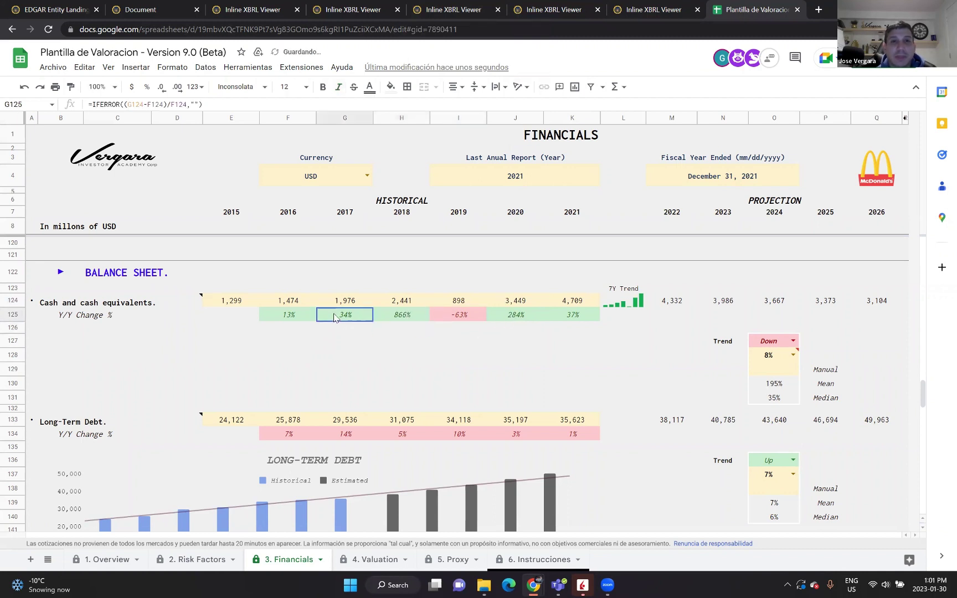
pyautogui.click(12, 30)
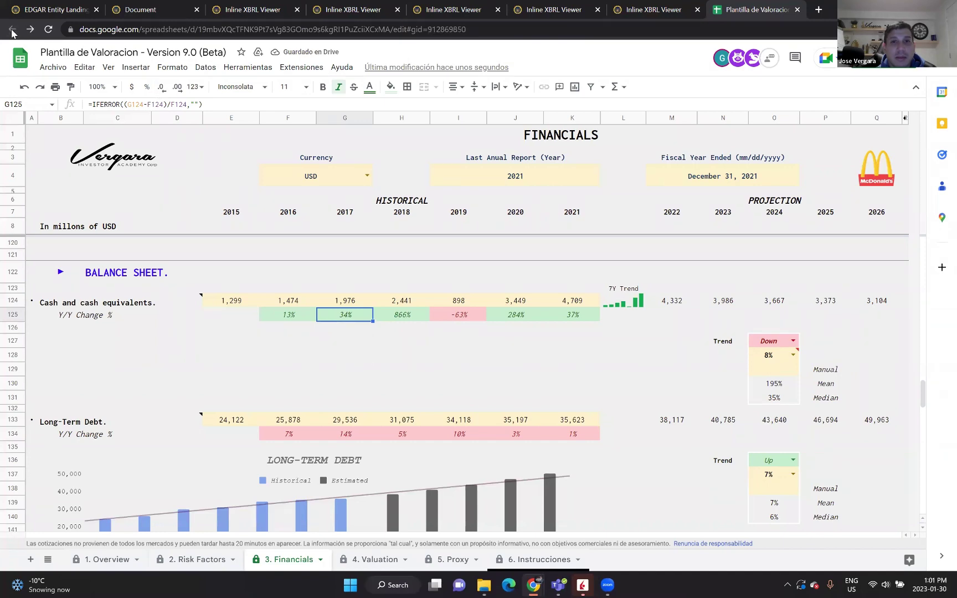
pyautogui.click(288, 559)
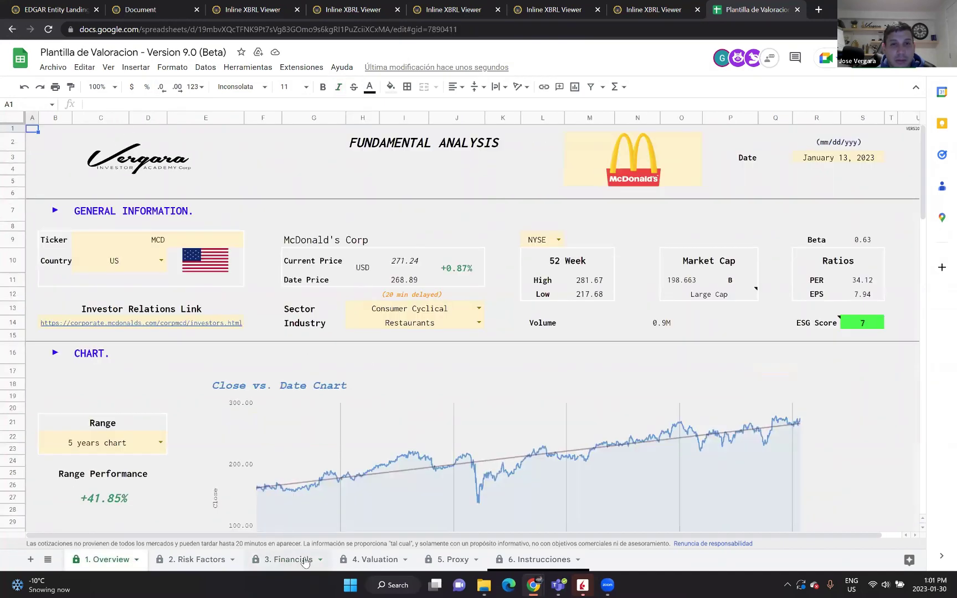
# - Set the 2018 Cash and cash equivalents to 866 and copy the 2017 Y/Y Change formula into the 2018 cell
pyautogui.click(412, 302)
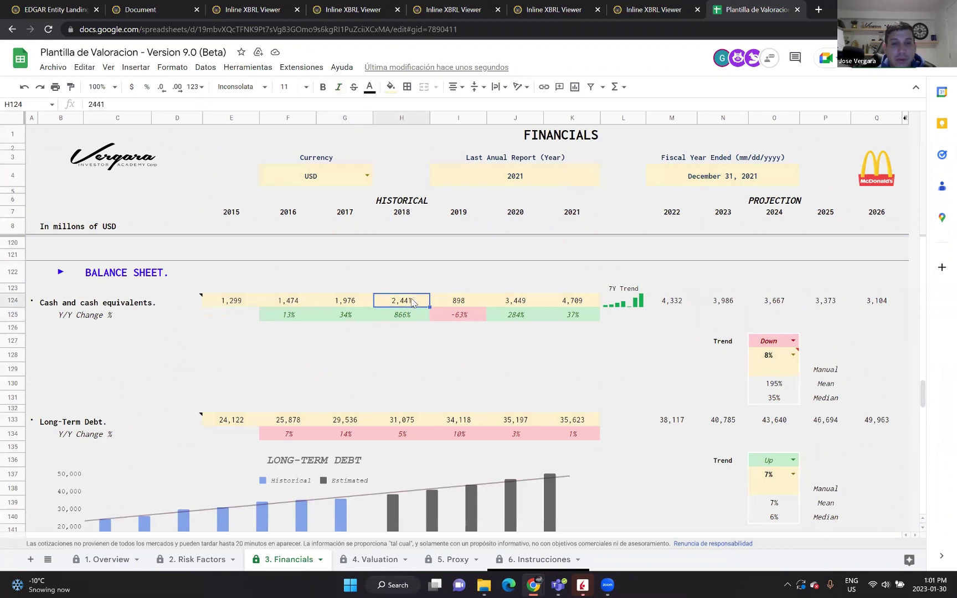
pyautogui.write('866')
pyautogui.press('Return')
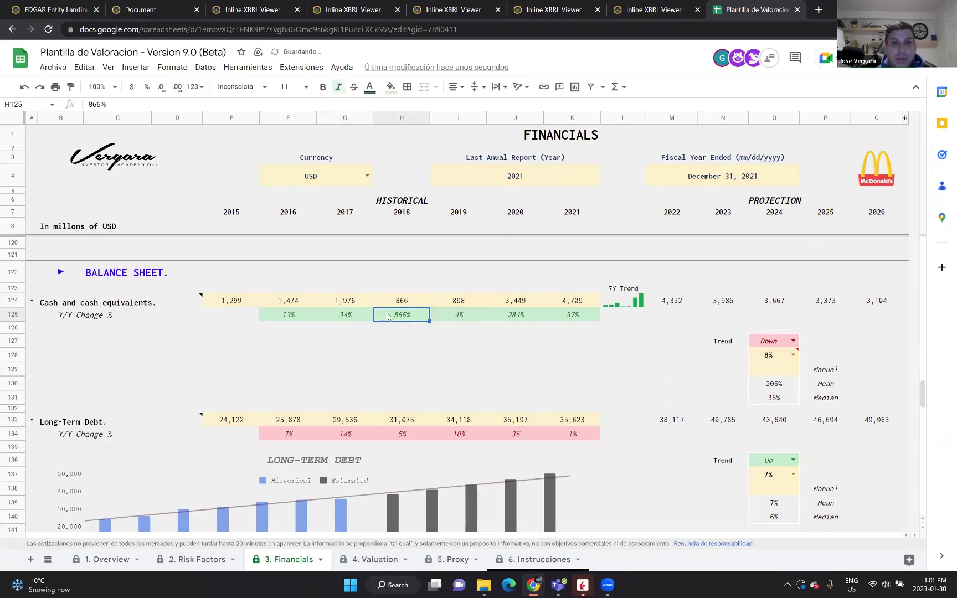
pyautogui.click(358, 320)
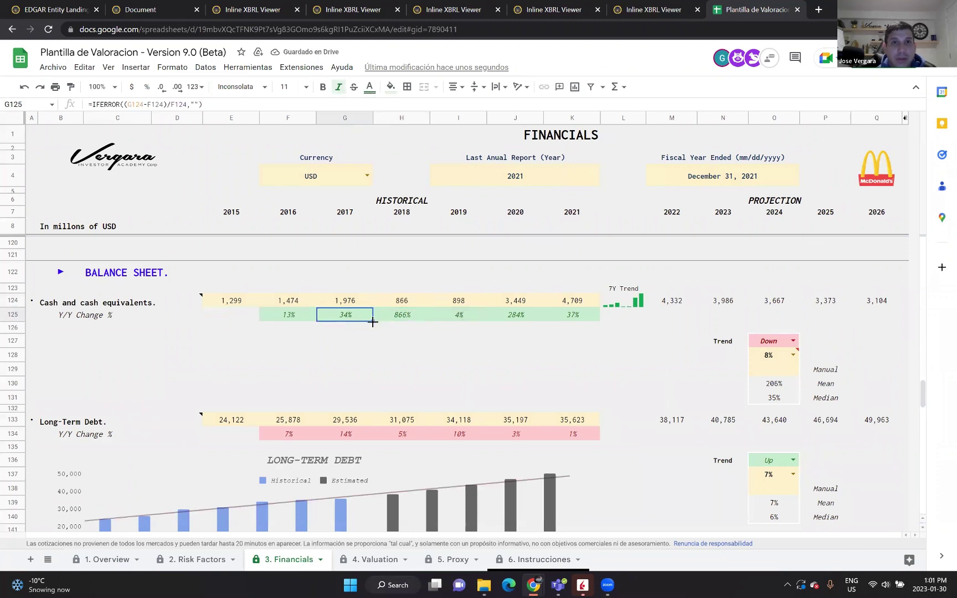
pyautogui.moveTo(373, 322); pyautogui.dragTo(411, 317)
pyautogui.click(401, 315)
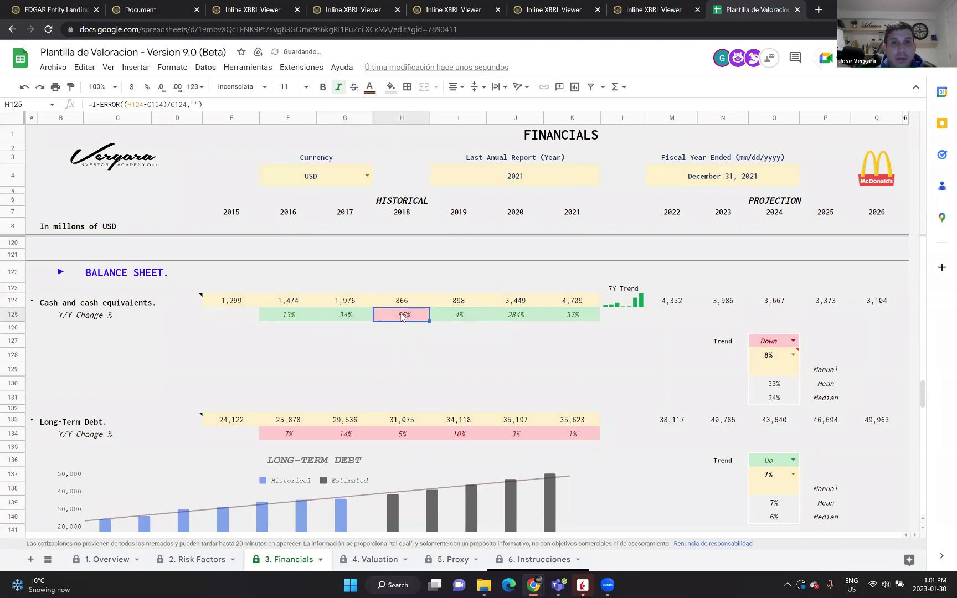
# - Look up the 2017 Cash and equivalents in the 2018 report's balance sheet and enter 2464 for 2017 in the template
pyautogui.click(344, 306)
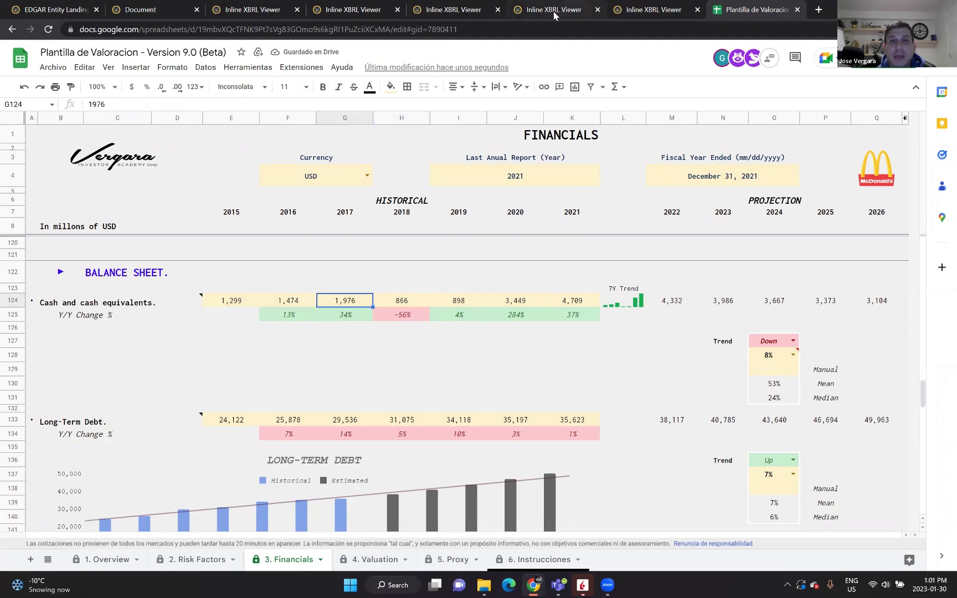
pyautogui.click(339, 12)
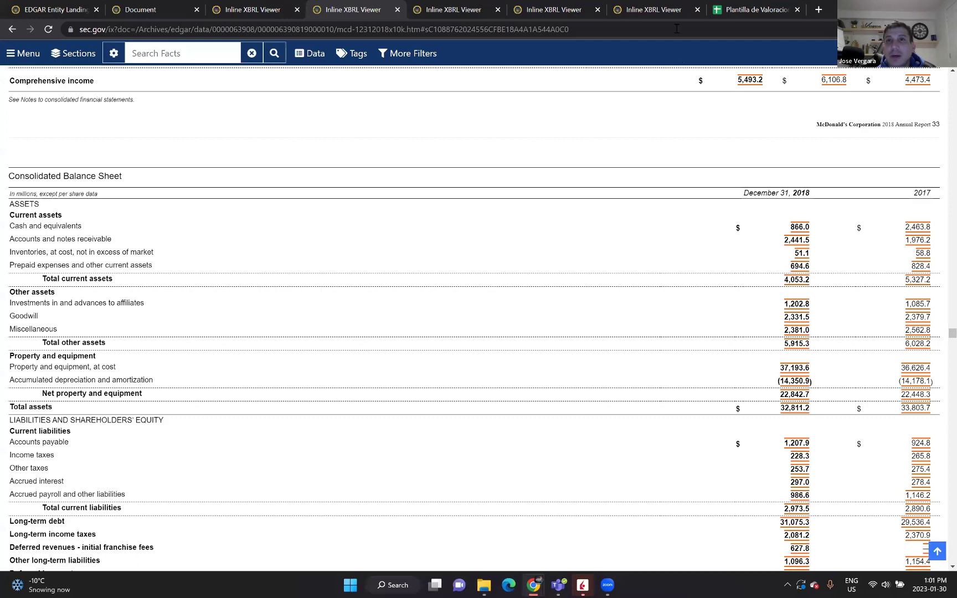
pyautogui.click(755, 9)
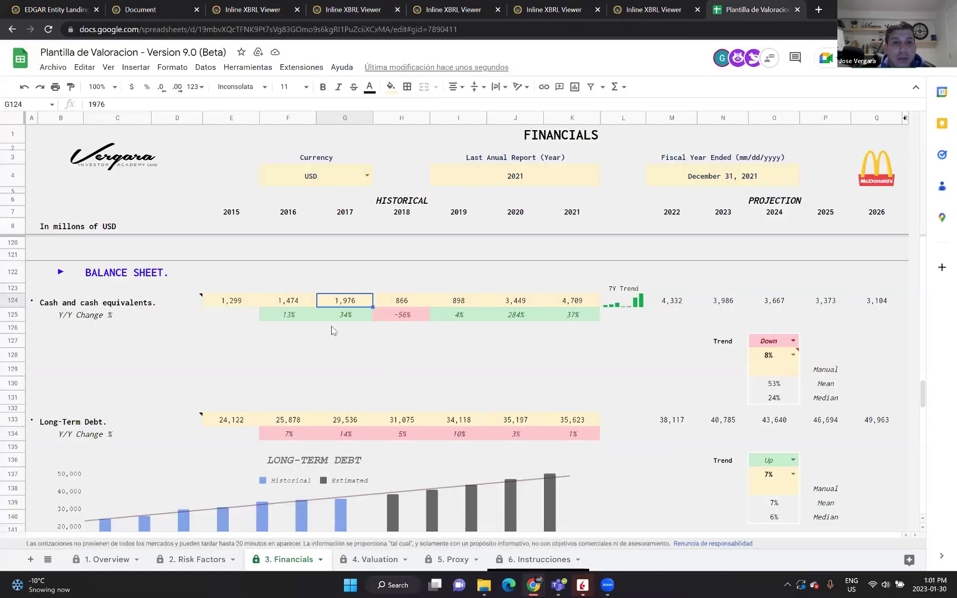
pyautogui.write('2464')
pyautogui.press('Return')
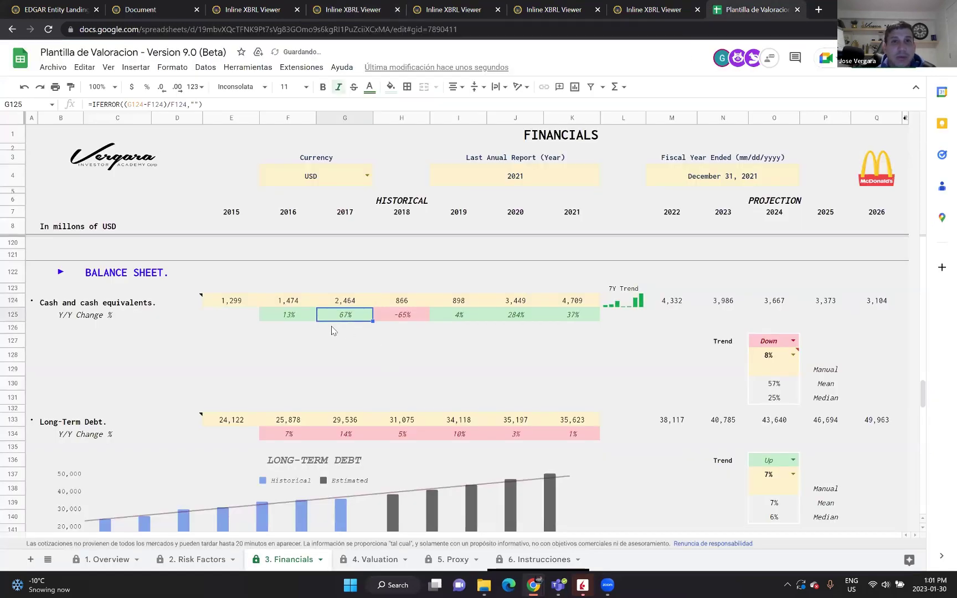
# - Look up the 2016 Cash and equivalents in the 2016 report's balance sheet and enter 1223 for 2016 in the template
pyautogui.click(297, 303)
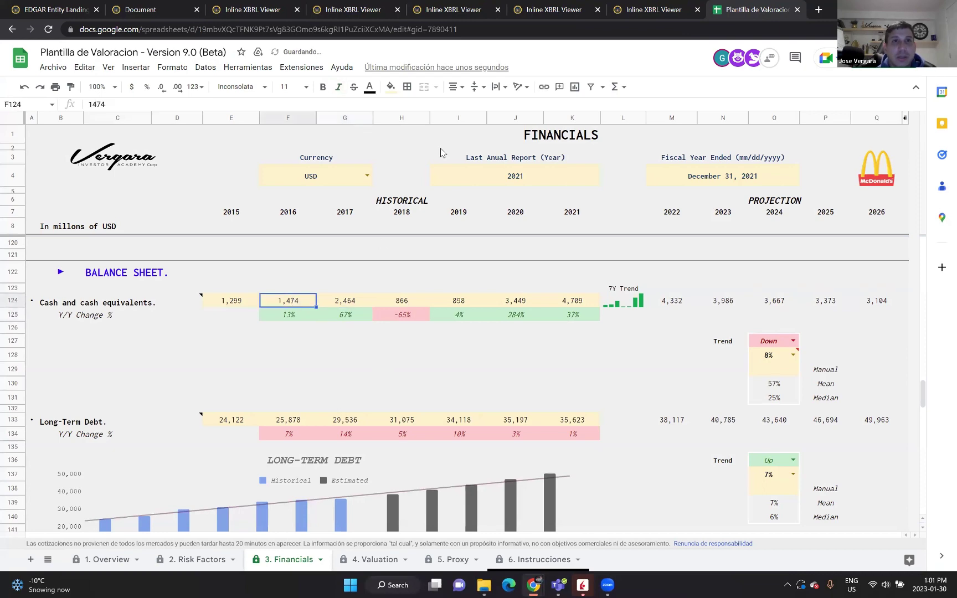
pyautogui.click(194, 12)
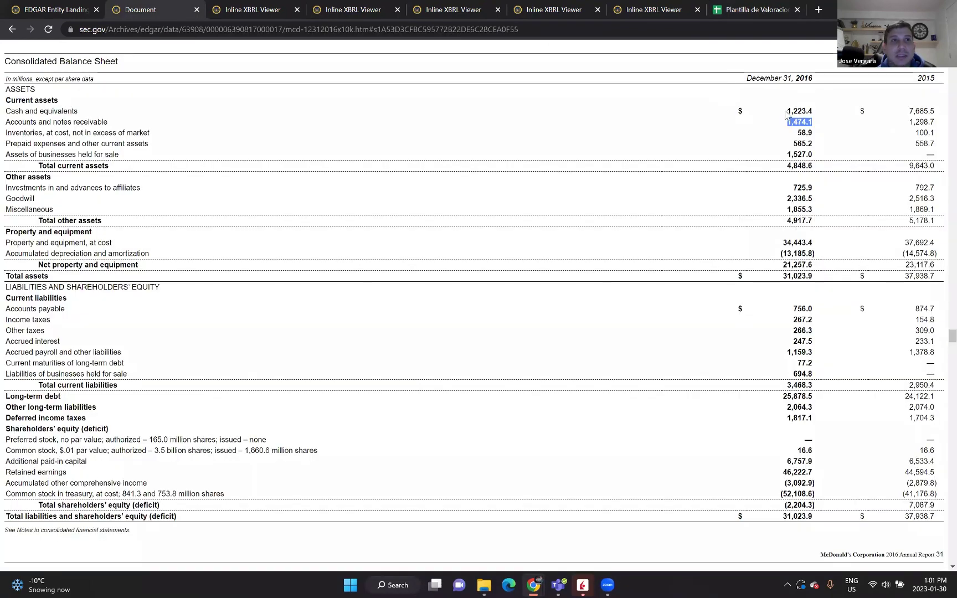
pyautogui.click(806, 108)
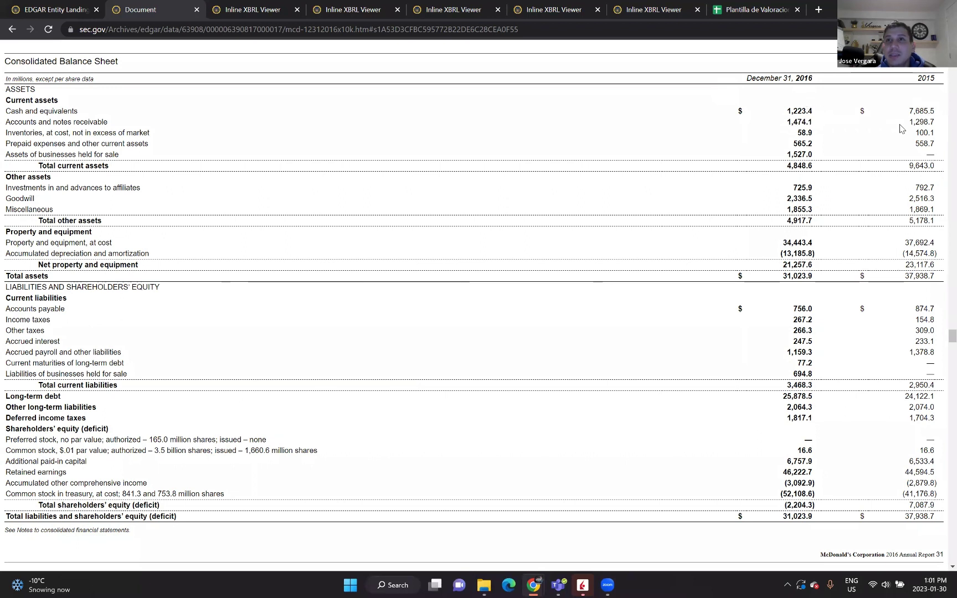
pyautogui.click(748, 11)
pyautogui.press('Right')
pyautogui.write('1,2')
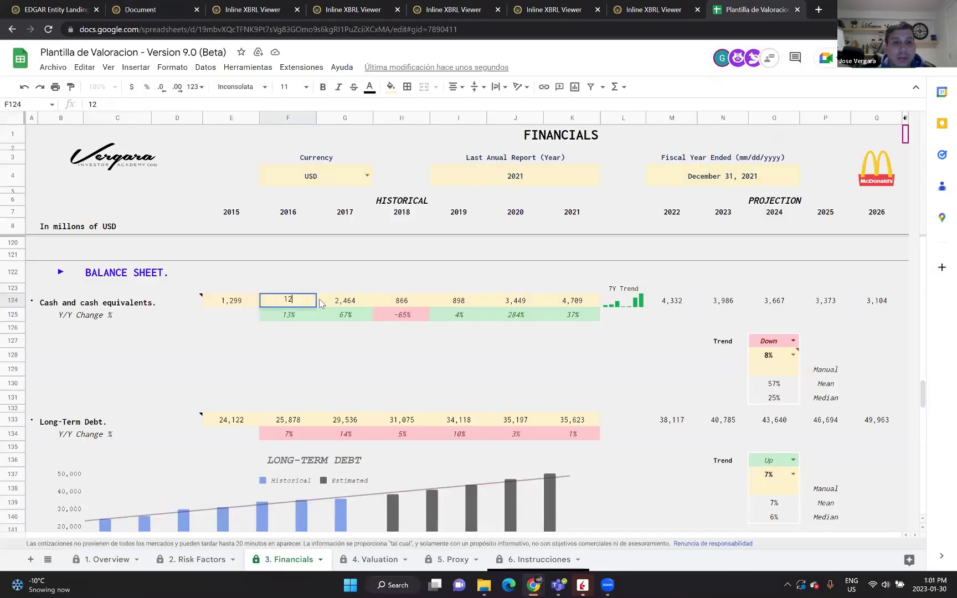
pyautogui.write('23')
pyautogui.press('Return')
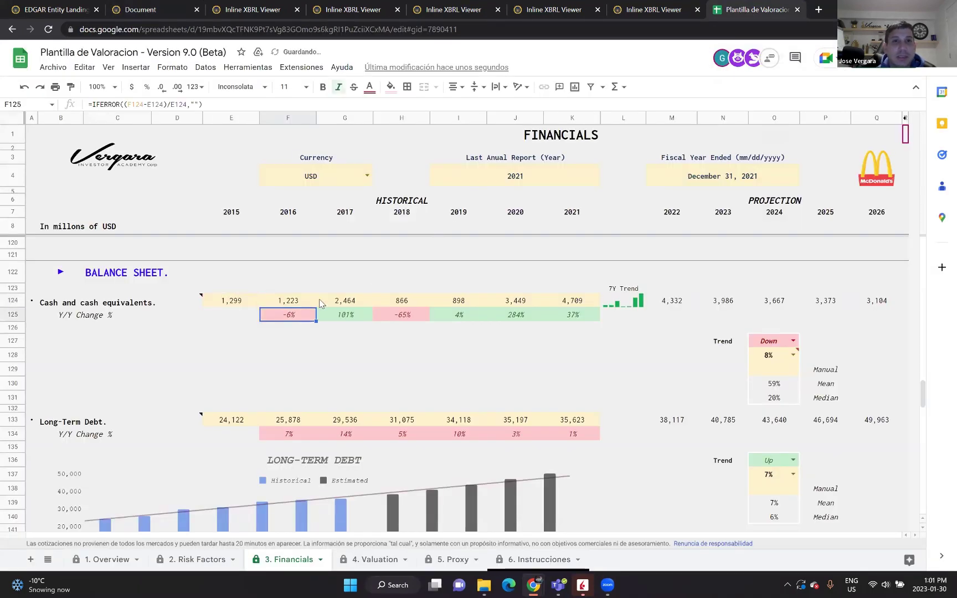
# - Look up the 2015 Cash and equivalents in the 2016 report's balance sheet and enter 7685 for 2015 in the template
pyautogui.click(229, 300)
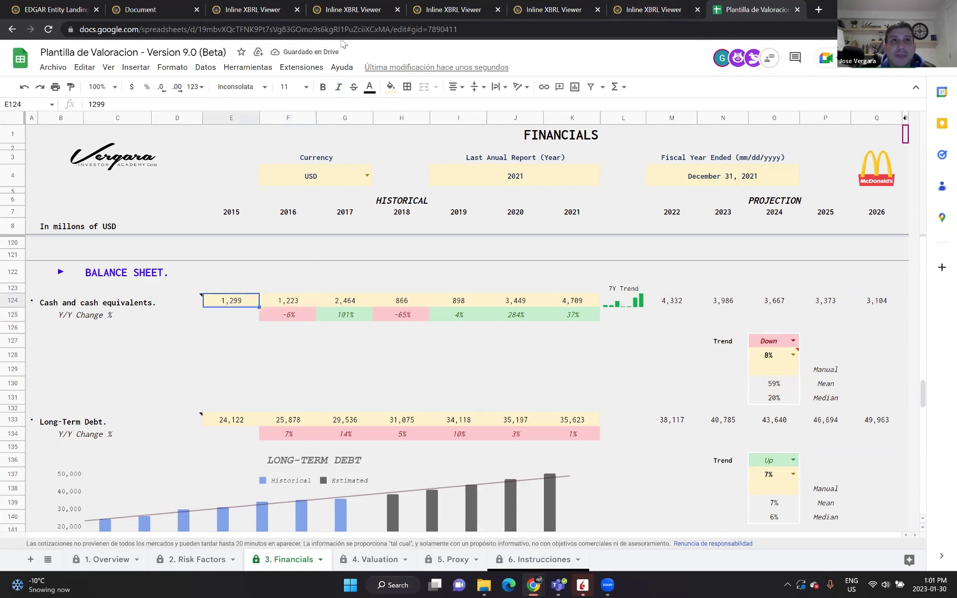
pyautogui.click(660, 10)
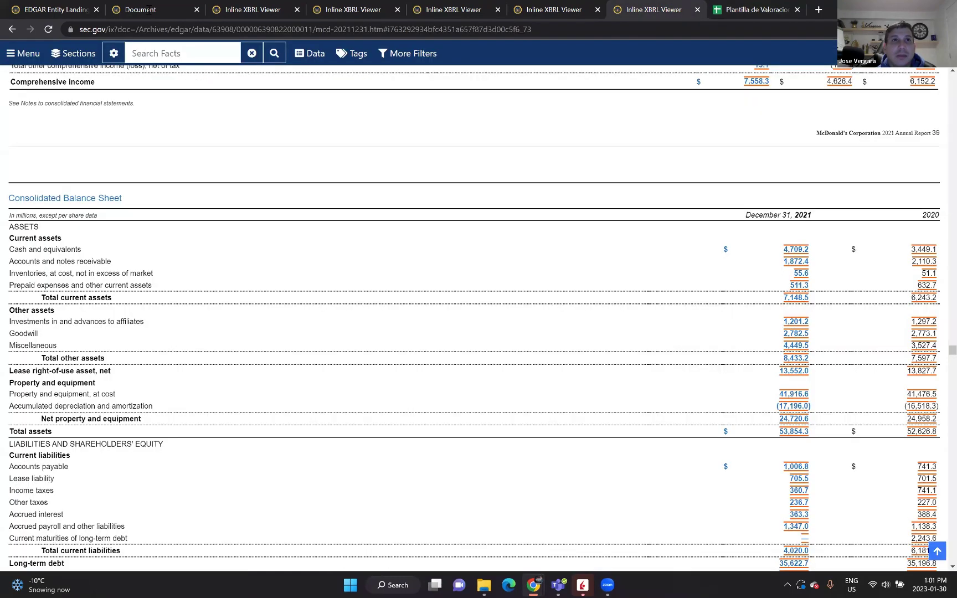
pyautogui.click(148, 10)
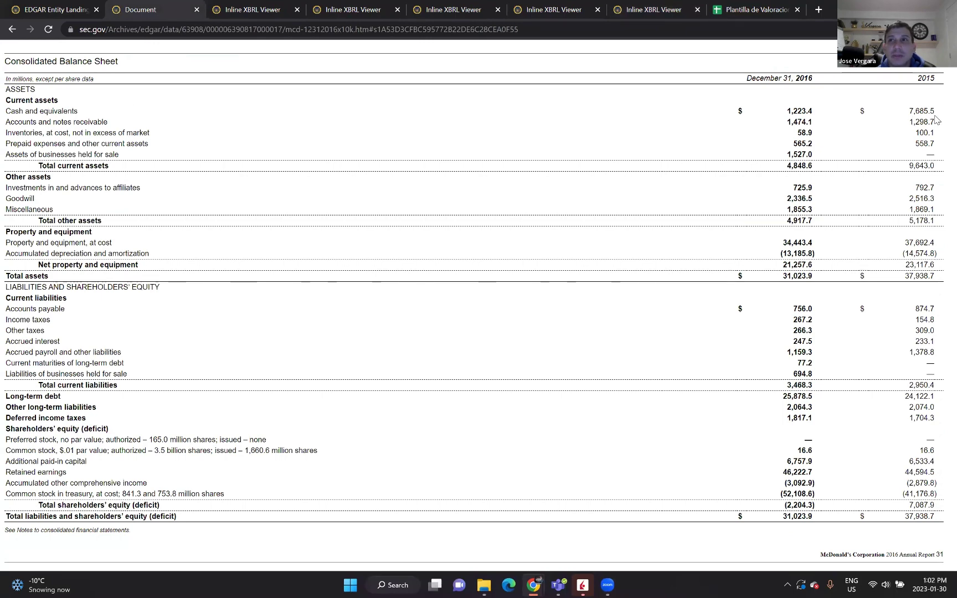
pyautogui.click(744, 11)
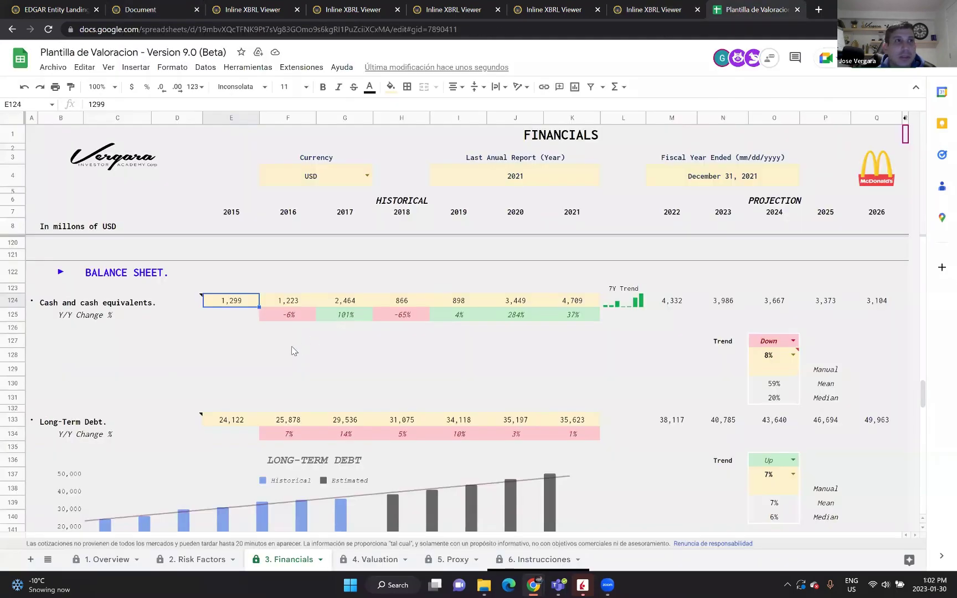
pyautogui.write('7685')
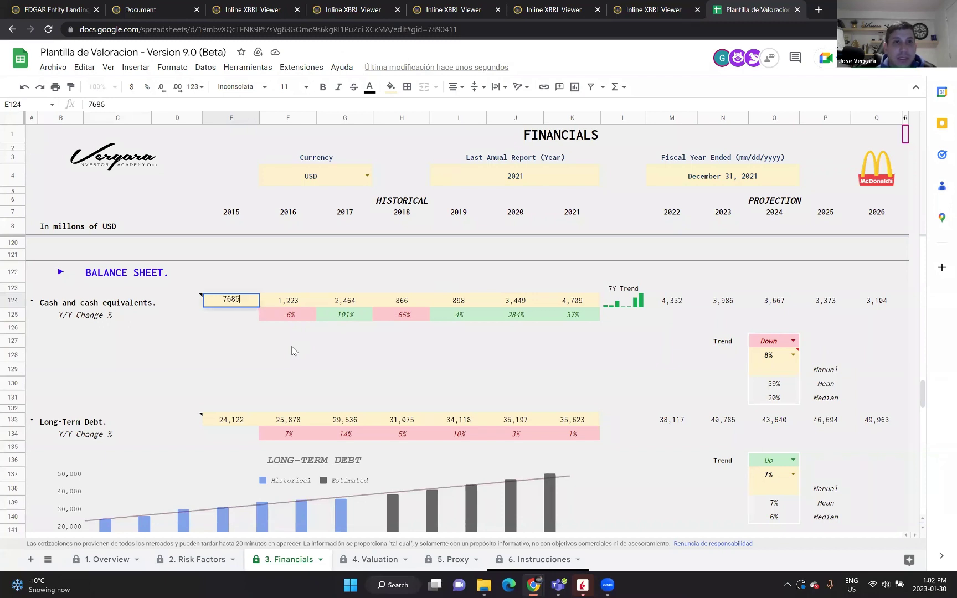
pyautogui.press('Return')
pyautogui.click(472, 277)
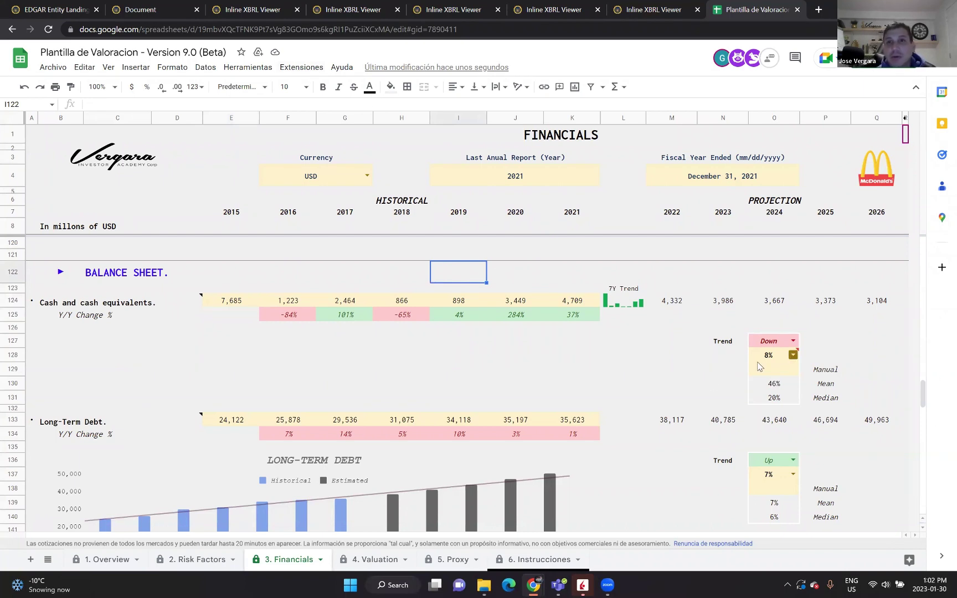
# - Set the growth rate of the Cash and cash equivalents projection to the 46% mean
pyautogui.moveTo(793, 359)
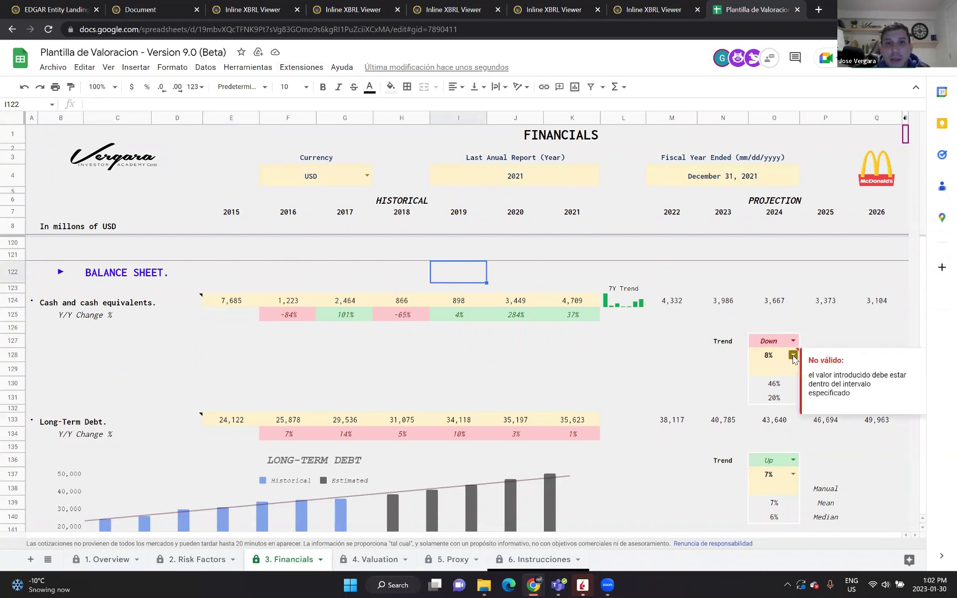
pyautogui.click(549, 368)
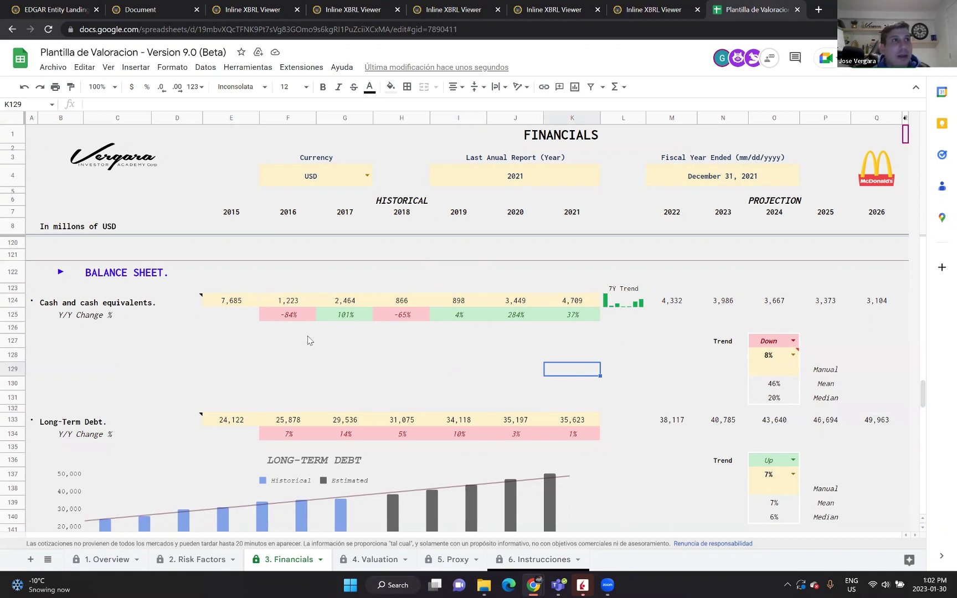
pyautogui.click(793, 341)
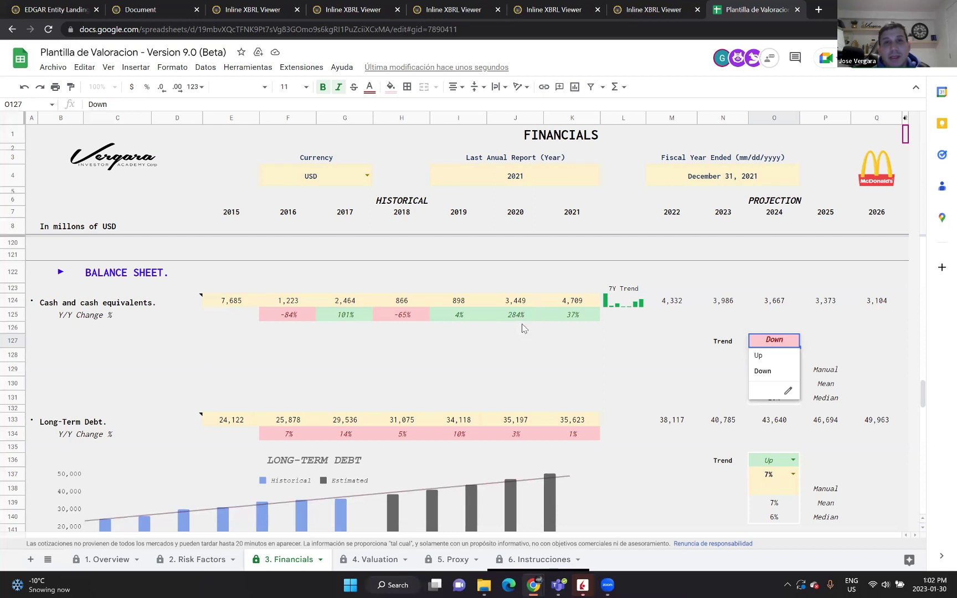
pyautogui.click(583, 345)
pyautogui.click(792, 355)
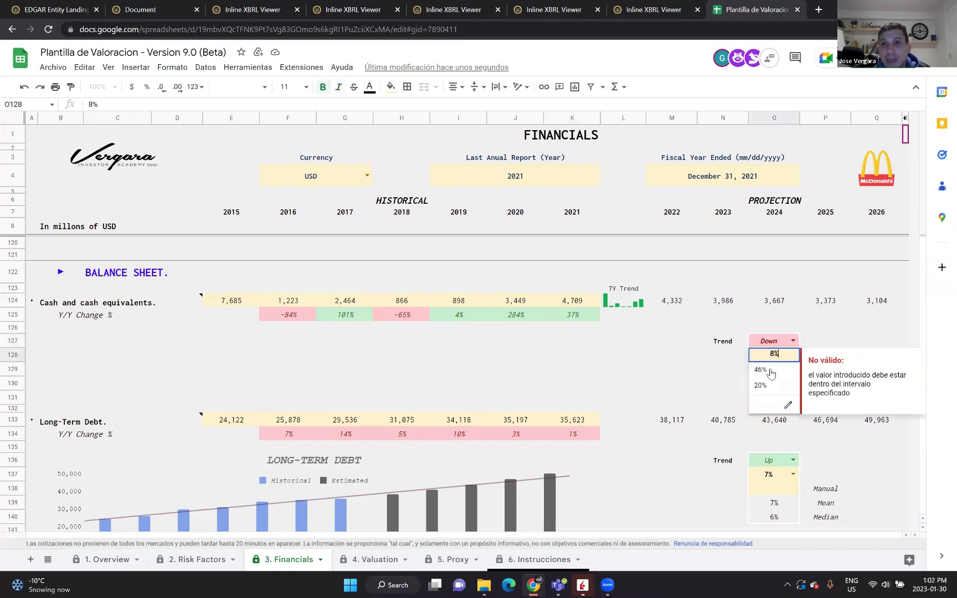
pyautogui.click(770, 376)
pyautogui.click(652, 374)
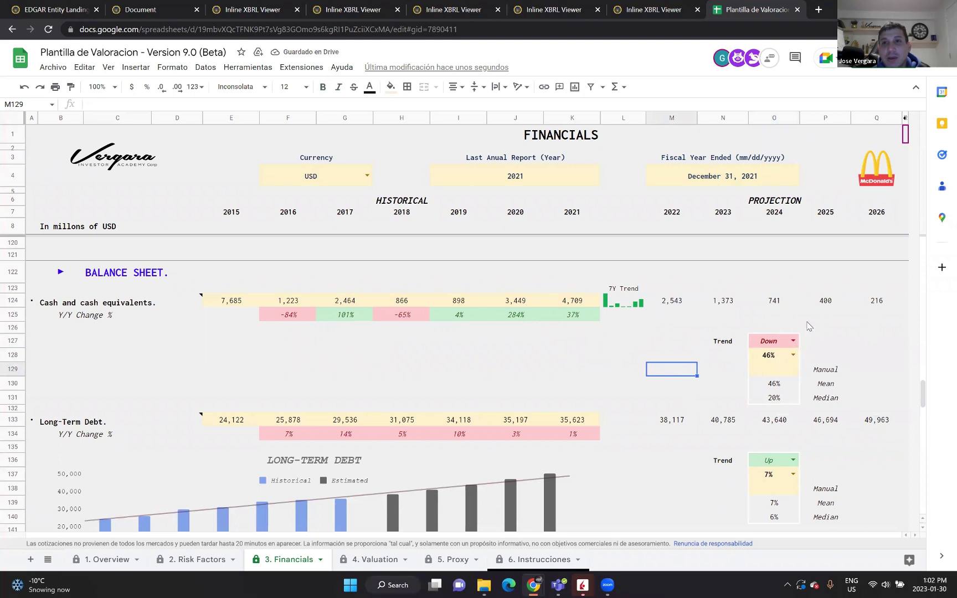
# - Change the trend of the Cash and cash equivalents projection to Up
pyautogui.click(794, 341)
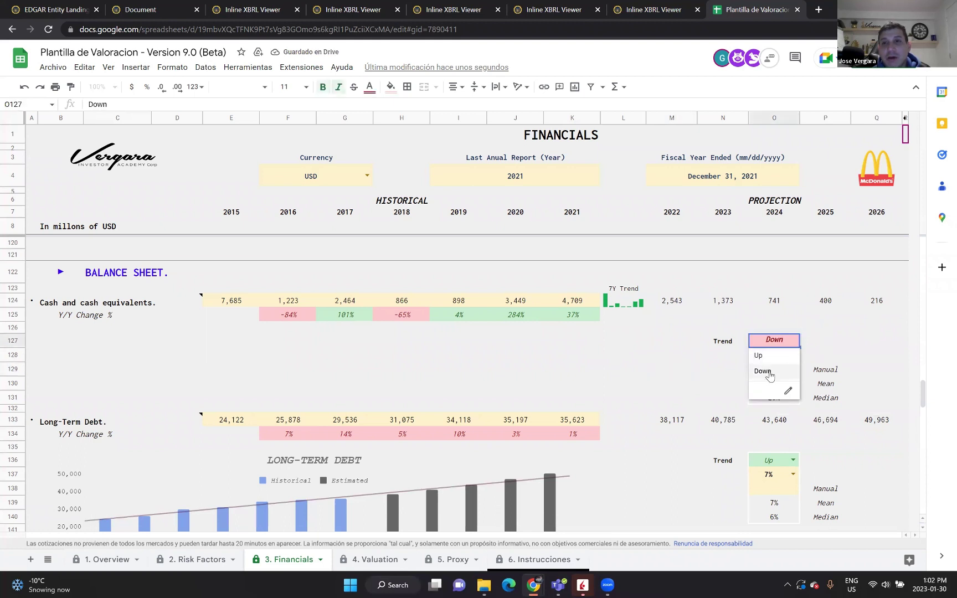
pyautogui.click(759, 355)
pyautogui.click(590, 355)
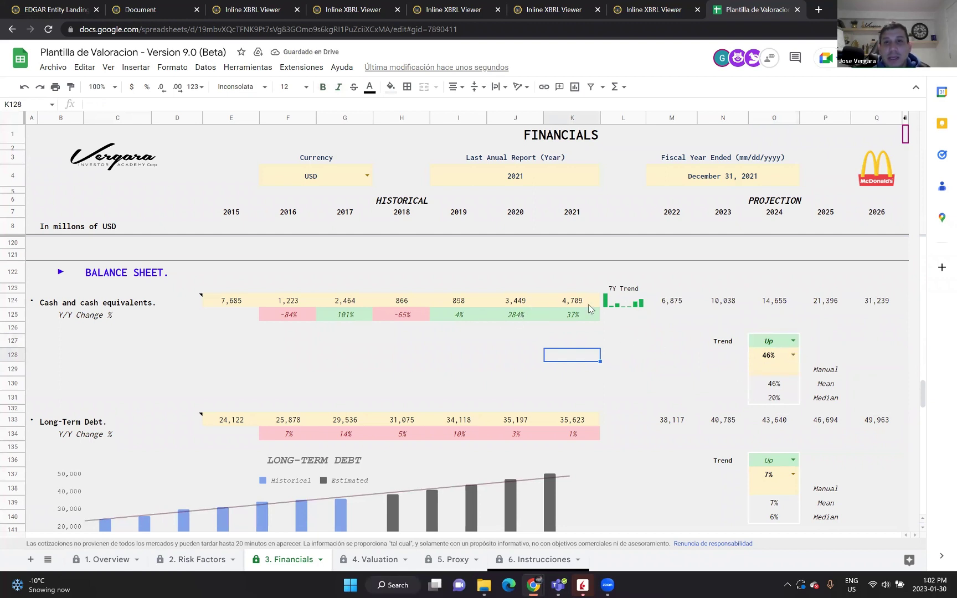
pyautogui.click(637, 345)
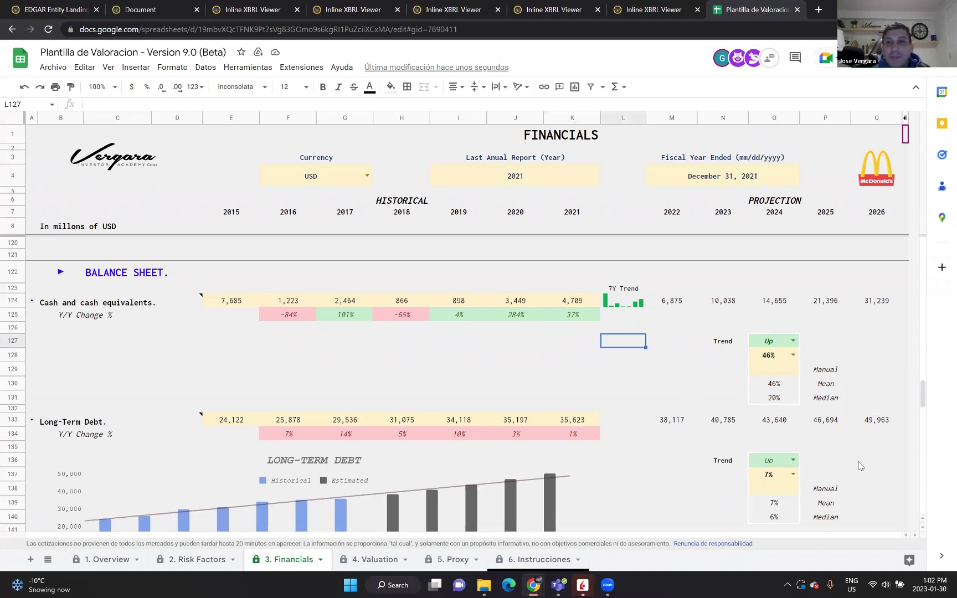
# - Look up the 2021 and 2020 Long-term debt in the 2021 report's balance sheet and compare them with the template's Long-Term Debt row
pyautogui.click(923, 529)
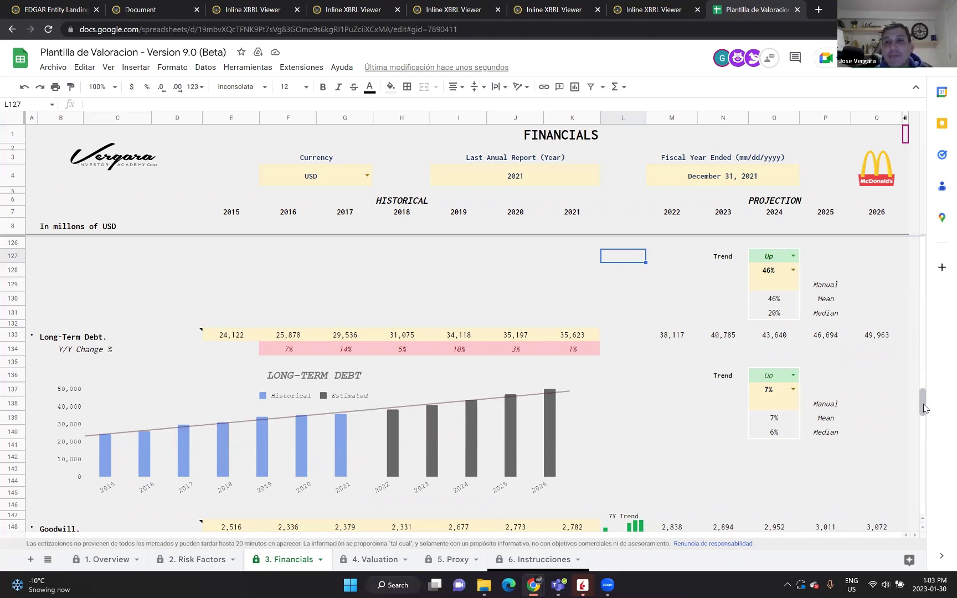
pyautogui.moveTo(924, 408); pyautogui.dragTo(922, 407)
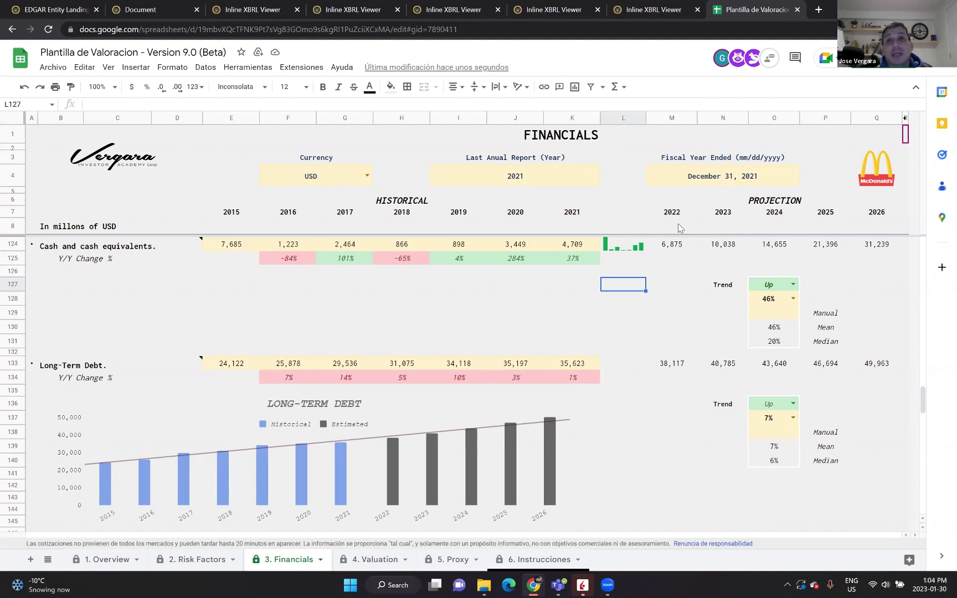
pyautogui.click(650, 10)
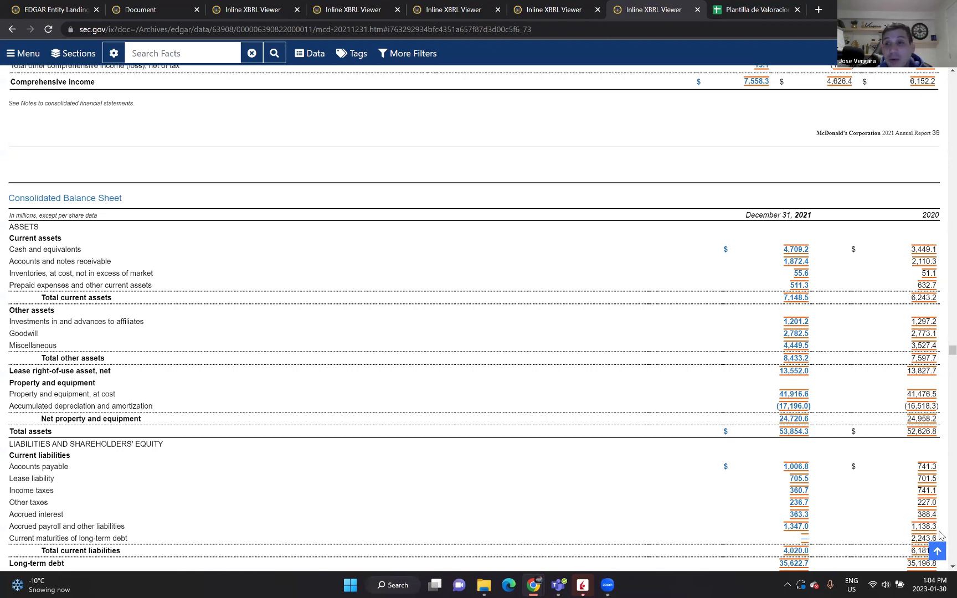
pyautogui.scroll(-4, 940, 571)
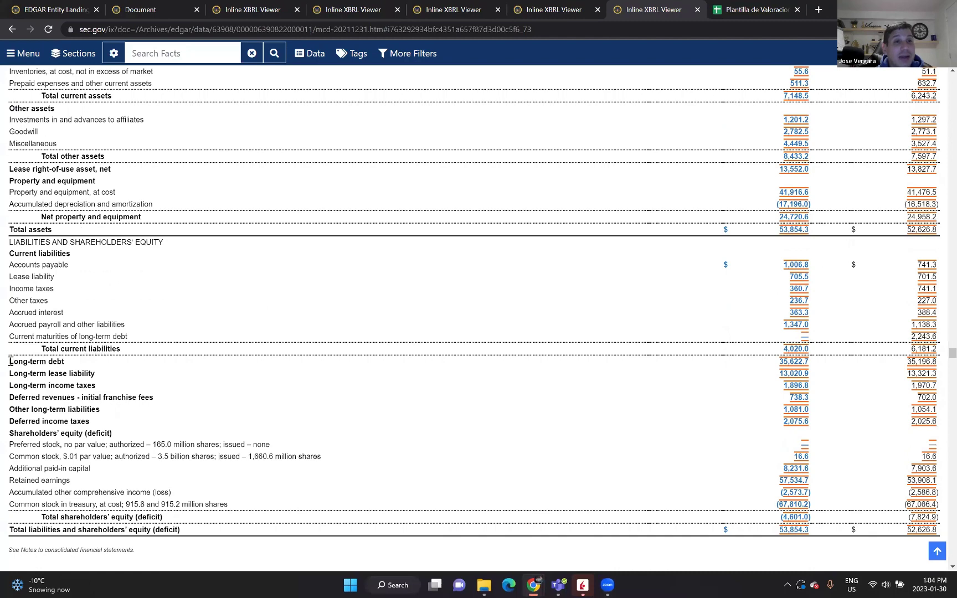
pyautogui.moveTo(28, 363); pyautogui.dragTo(884, 367)
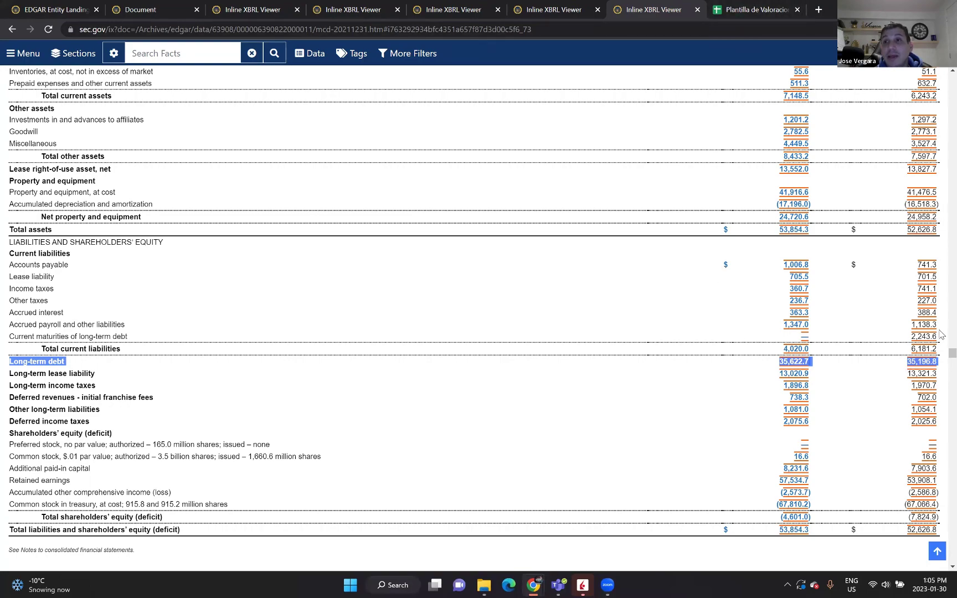
pyautogui.scroll(4, 940, 353)
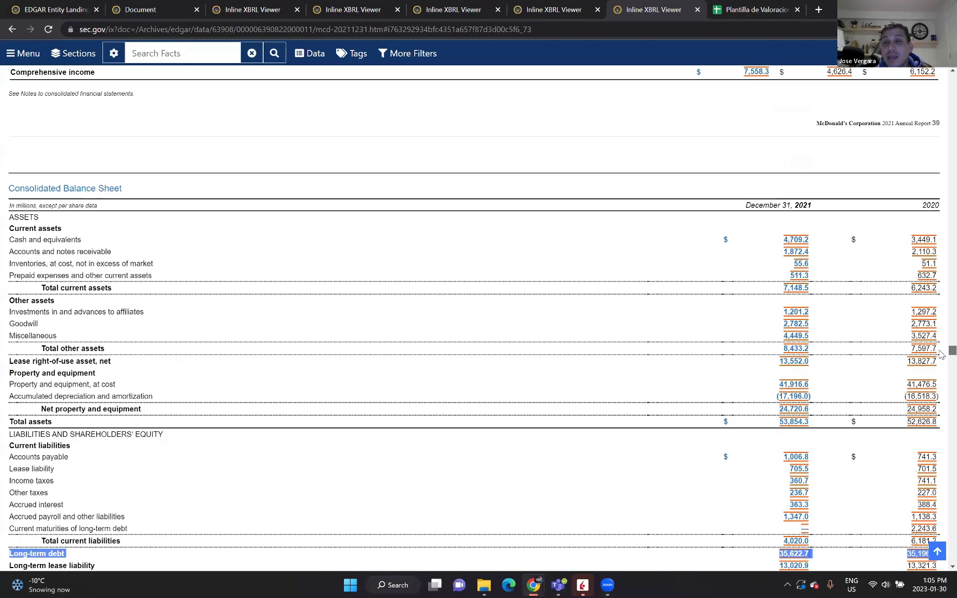
pyautogui.scroll(-6, 942, 354)
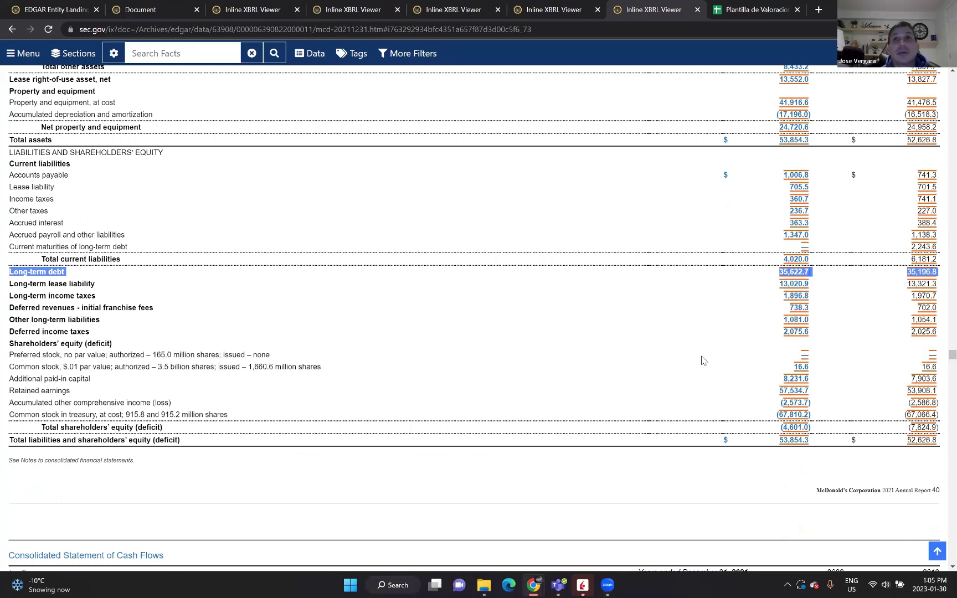
pyautogui.click(756, 11)
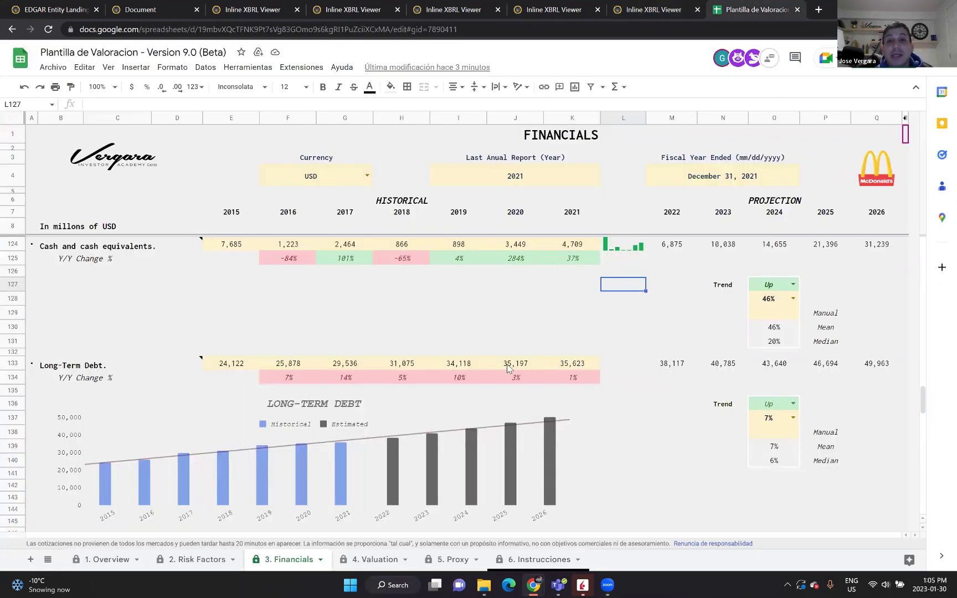
# - Check the 2019 Long-term debt in the 2020 report's balance sheet against the template
pyautogui.click(649, 12)
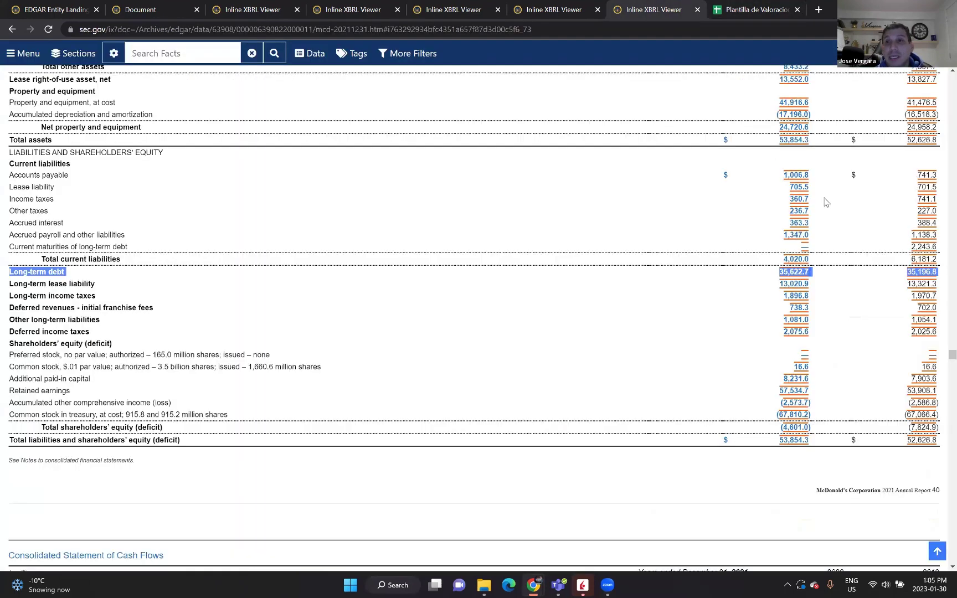
pyautogui.click(563, 10)
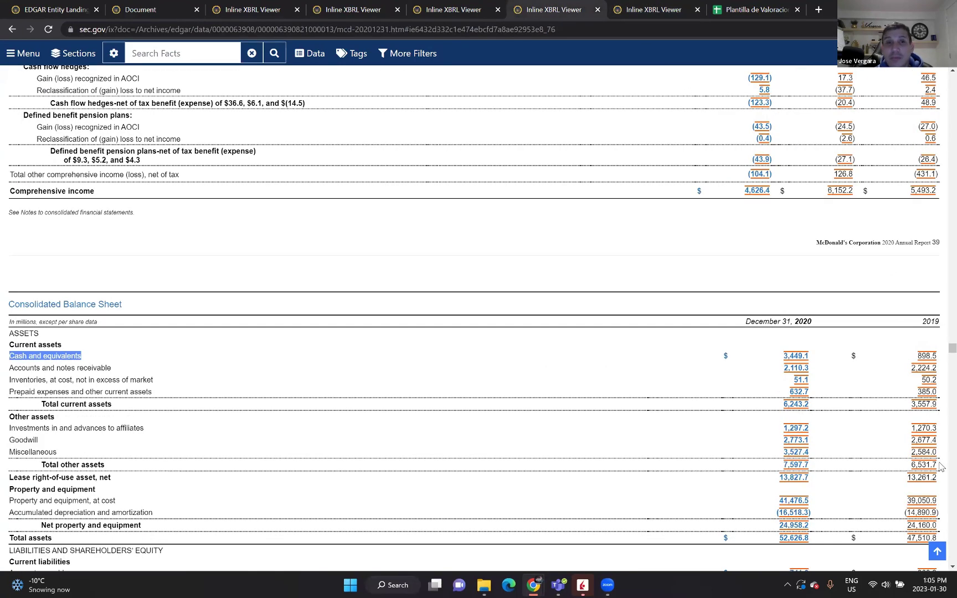
pyautogui.scroll(-2, 940, 566)
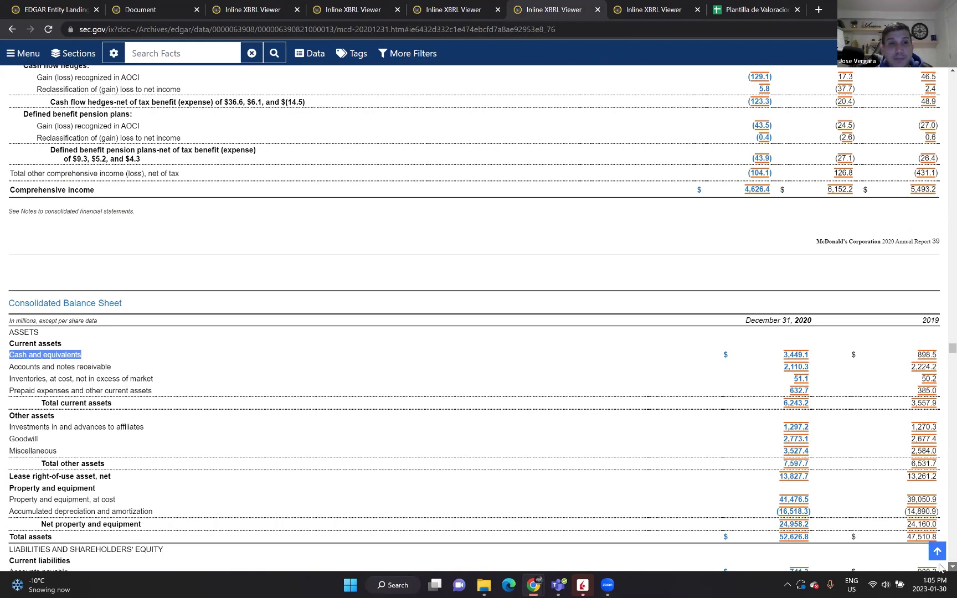
pyautogui.scroll(-1, 941, 566)
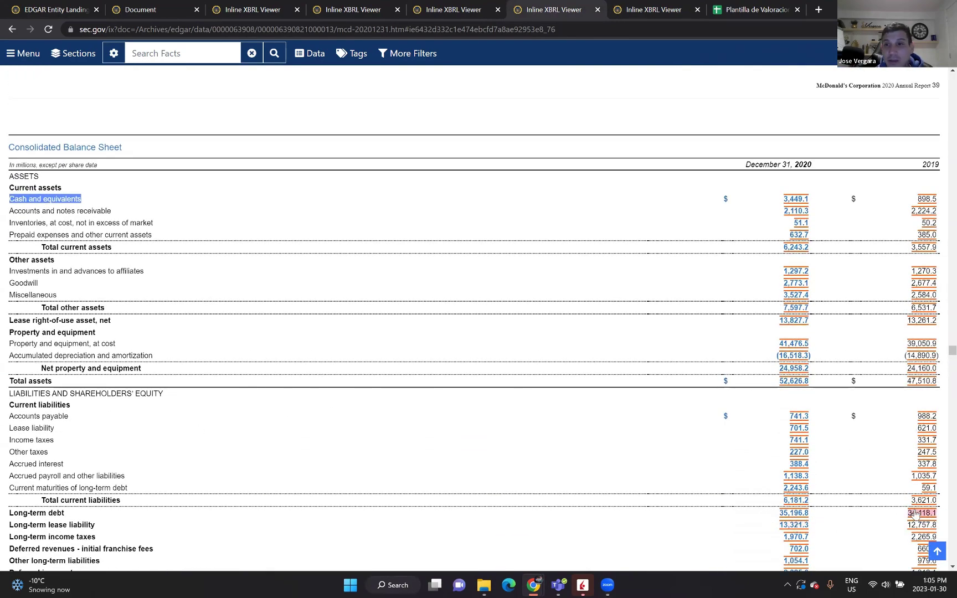
pyautogui.click(757, 9)
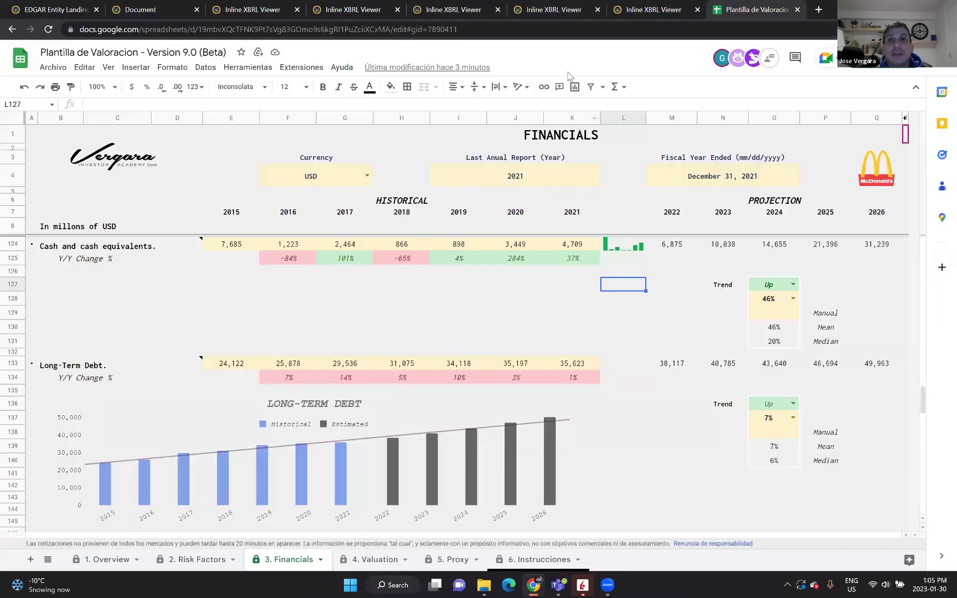
# - Check the 2018 to 2015 Long-term debt in the 2019, 2018 and 2016 reports' balance sheets against the template
pyautogui.click(453, 12)
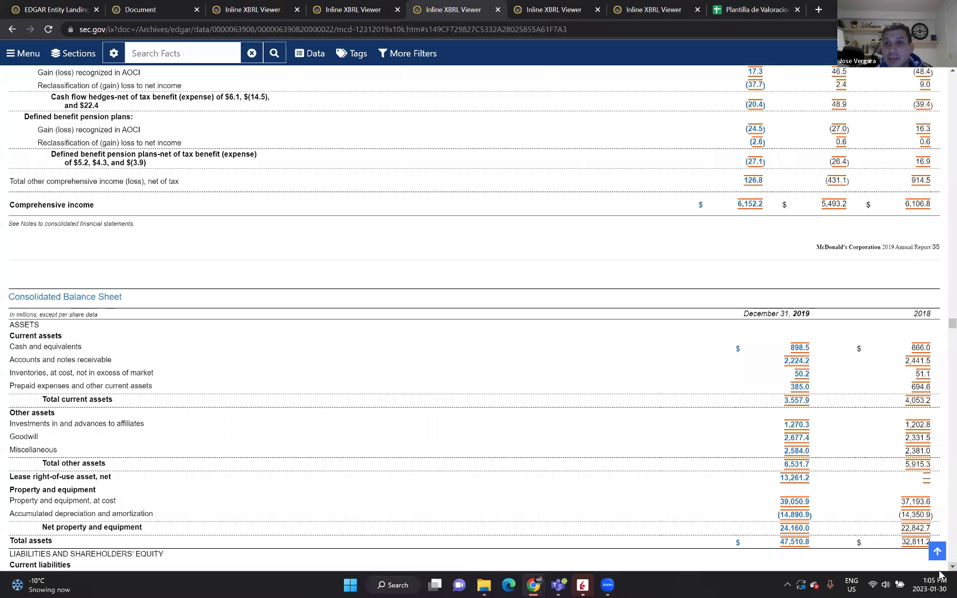
pyautogui.scroll(-2, 940, 570)
pyautogui.scroll(-2, 940, 571)
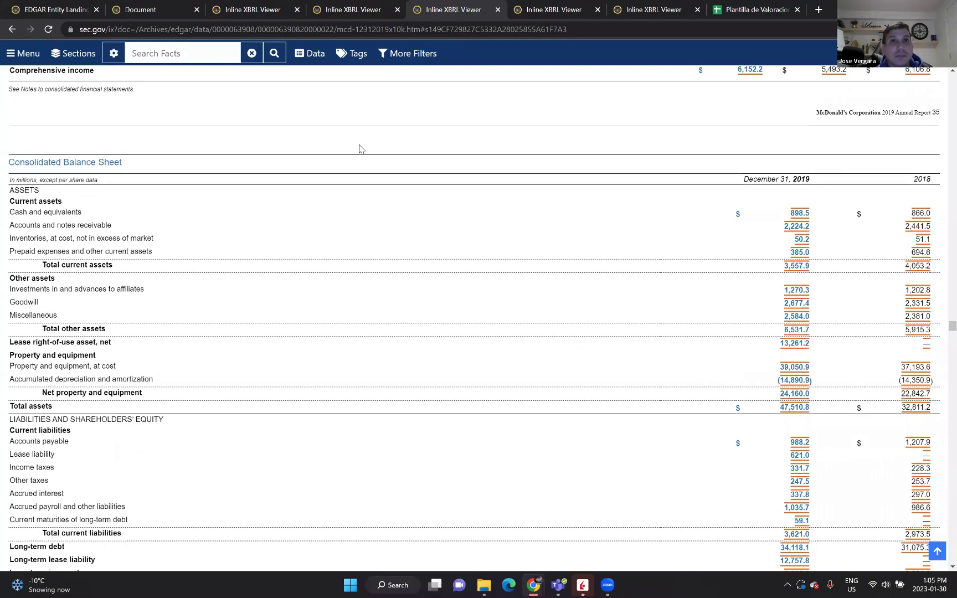
pyautogui.click(350, 7)
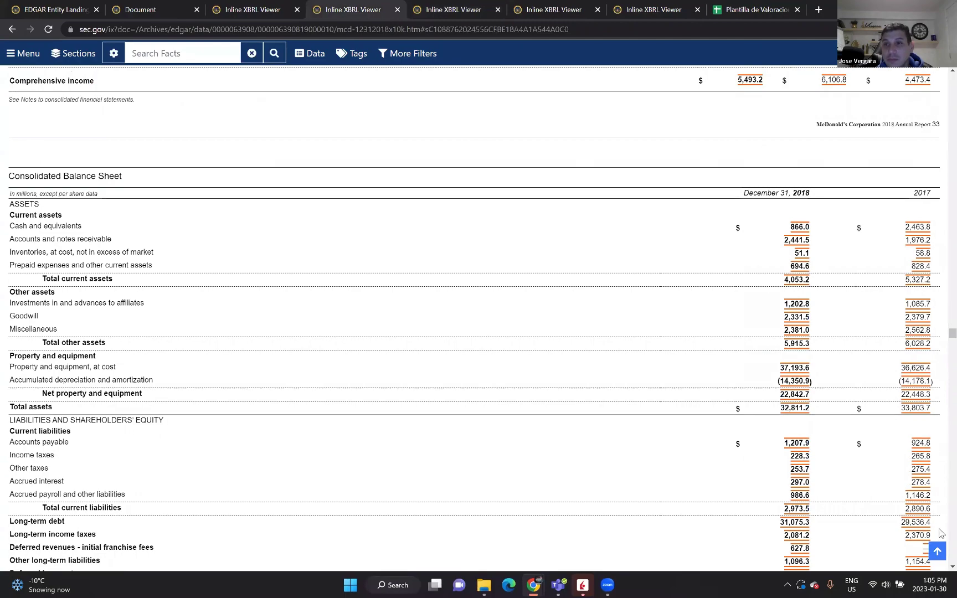
pyautogui.scroll(-3, 940, 571)
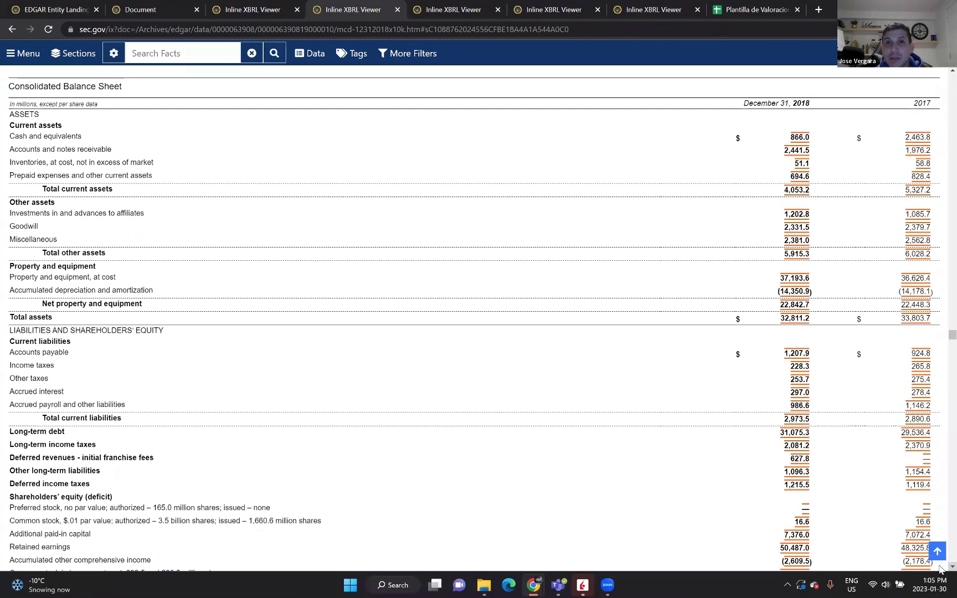
pyautogui.scroll(-1, 940, 570)
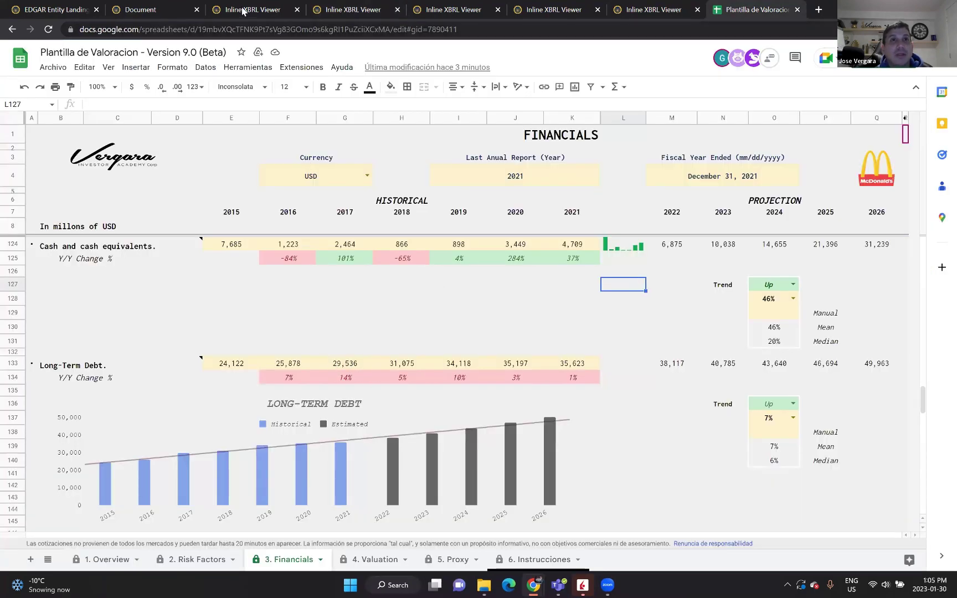
pyautogui.click(152, 6)
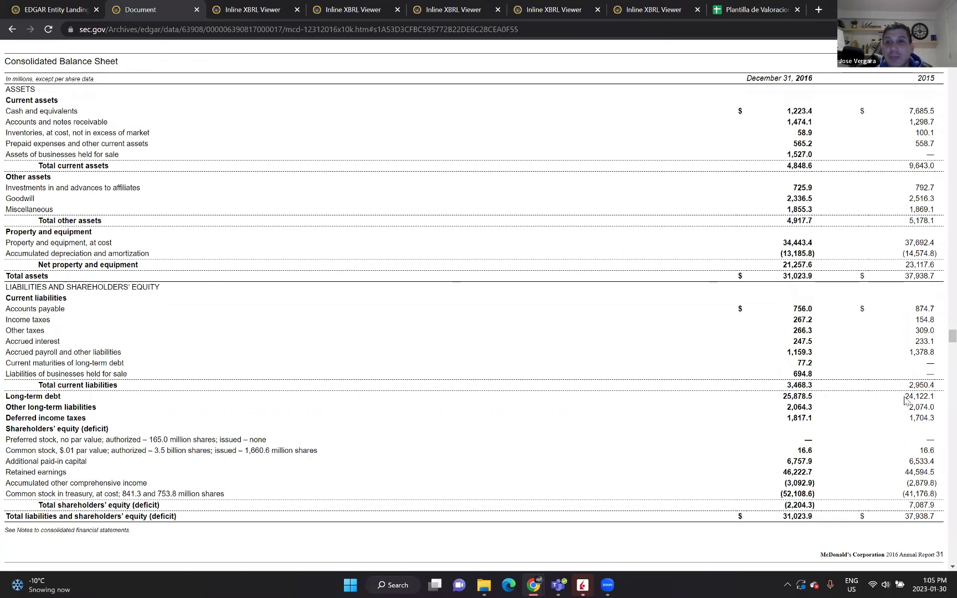
pyautogui.click(753, 11)
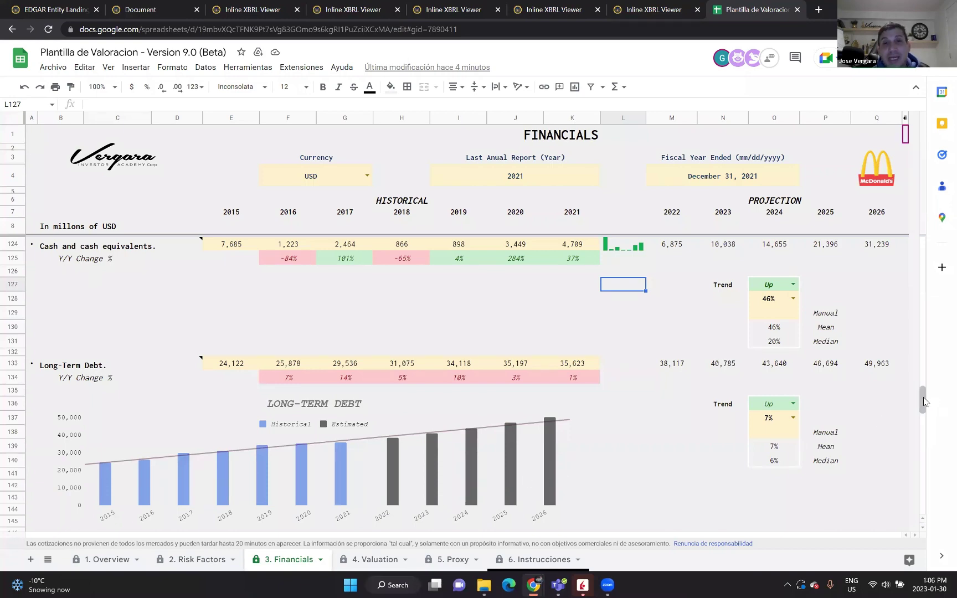
# - Review the template's Total Revenue section, its Goodwill row and the note attached to Minority Interest
pyautogui.moveTo(923, 402); pyautogui.dragTo(921, 248)
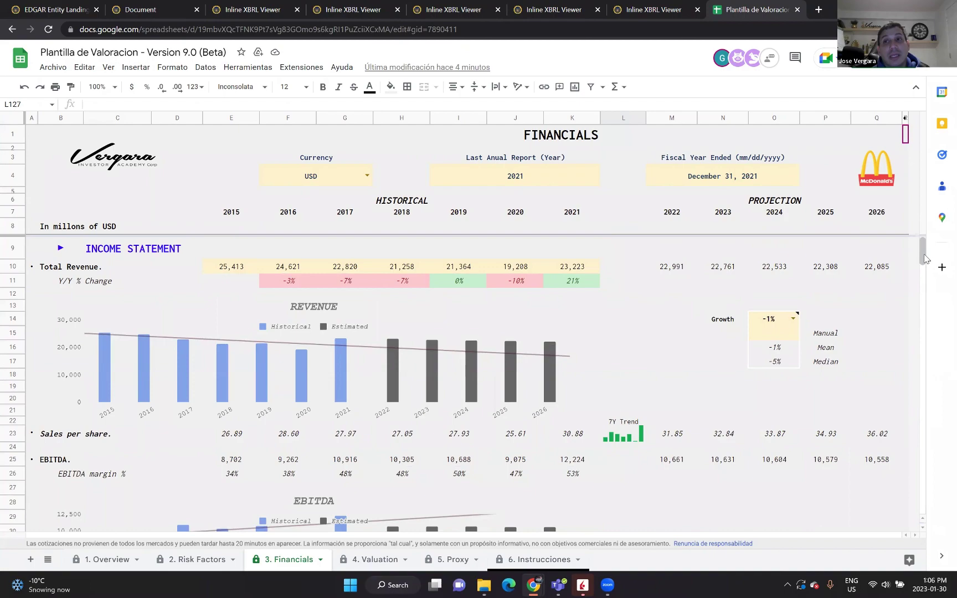
pyautogui.moveTo(924, 259); pyautogui.dragTo(940, 415)
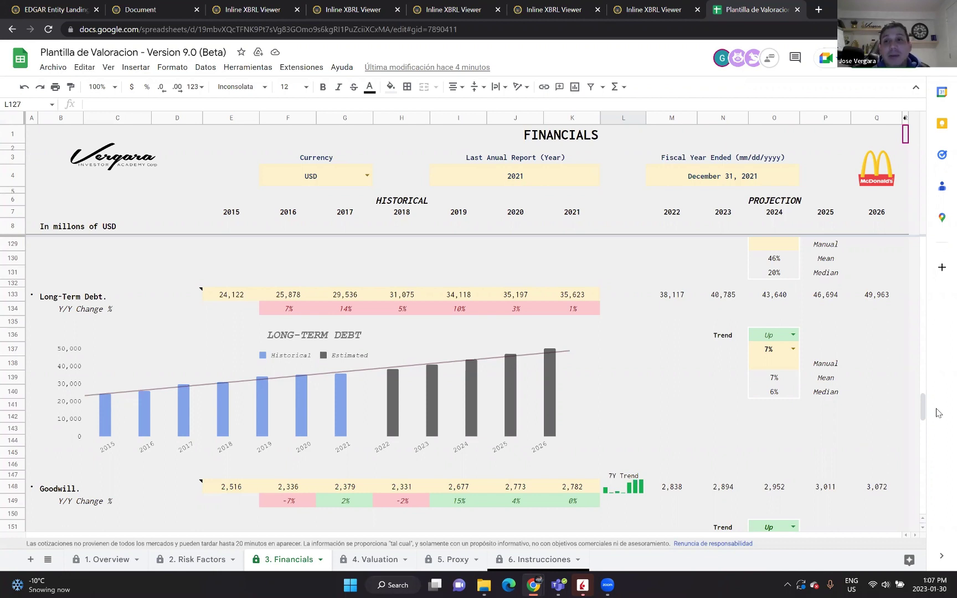
pyautogui.click(921, 529)
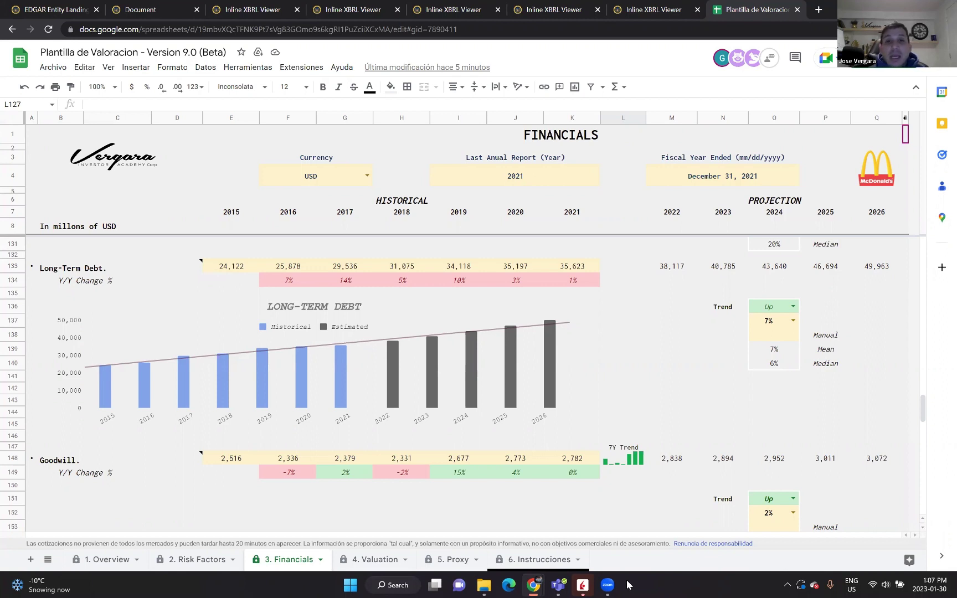
pyautogui.click(923, 527)
pyautogui.click(922, 526)
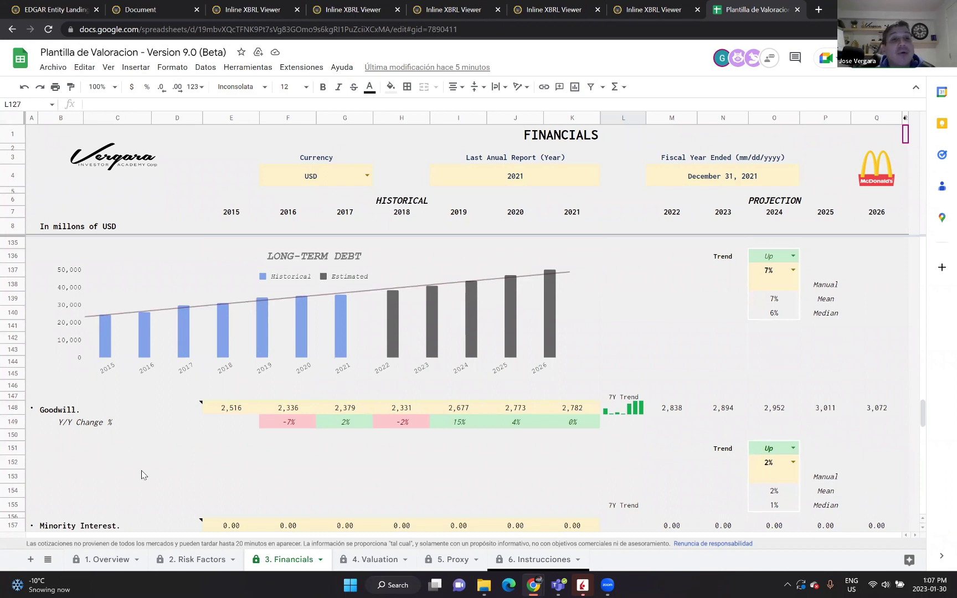
pyautogui.moveTo(117, 532)
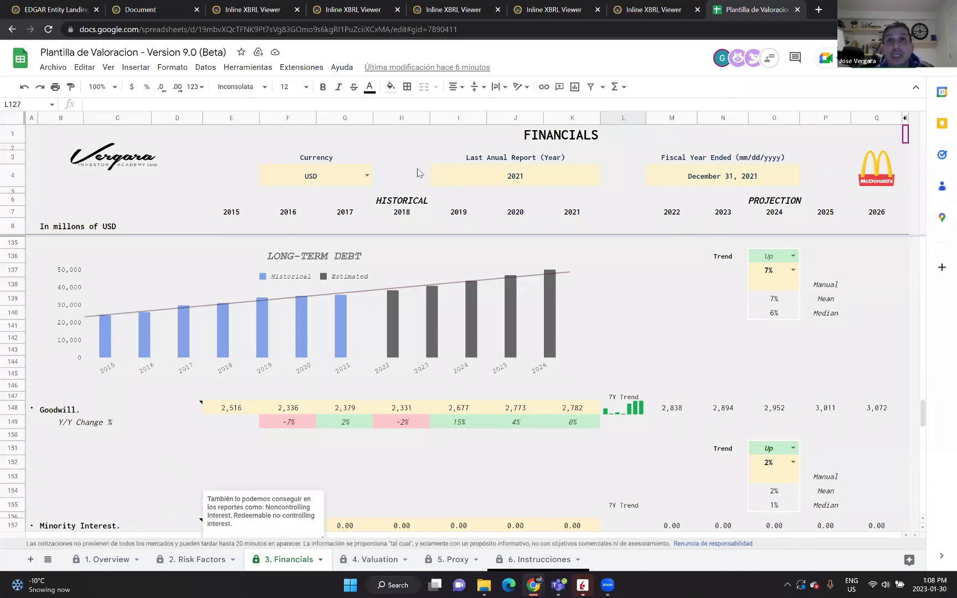
# - Look up the 2021 and 2020 Goodwill in the 2021 report's balance sheet and compare them with the template's Goodwill row
pyautogui.click(645, 10)
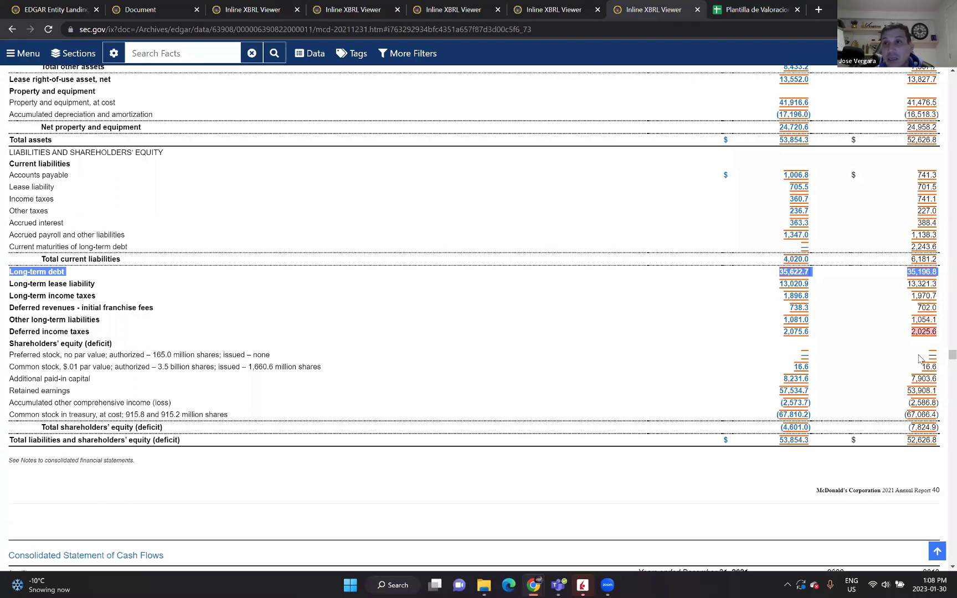
pyautogui.scroll(3, 941, 75)
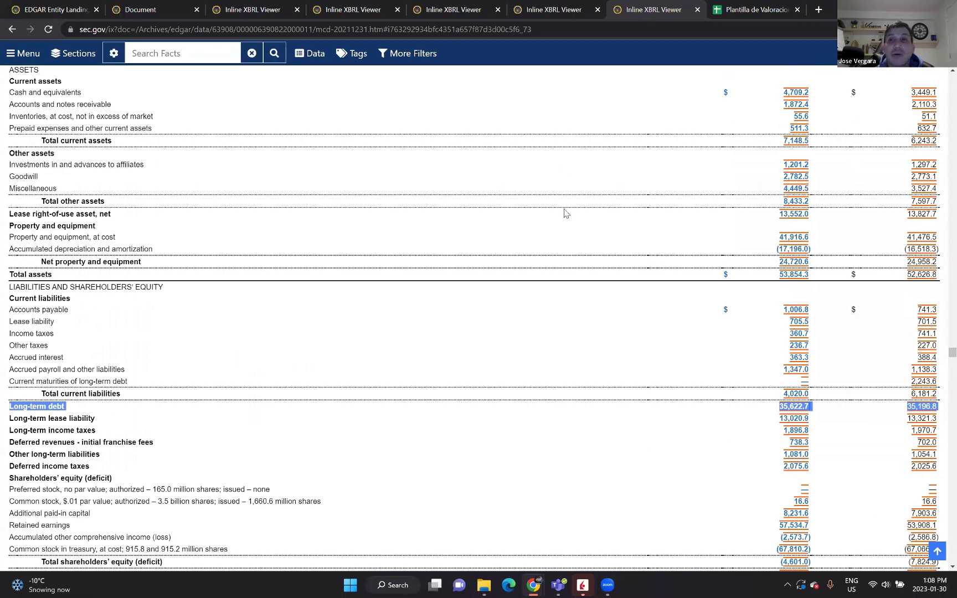
pyautogui.scroll(1, 942, 76)
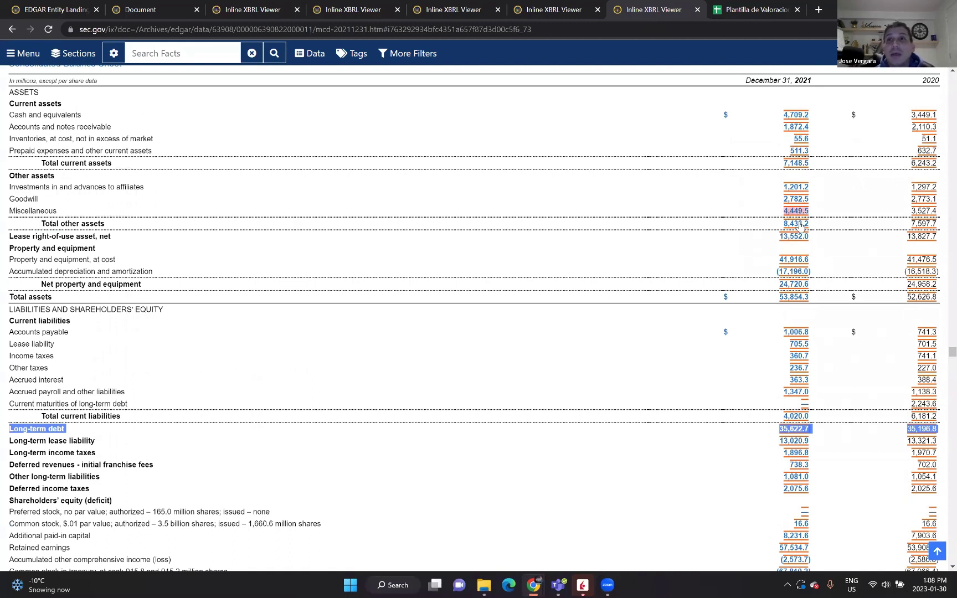
pyautogui.doubleClick(11, 198)
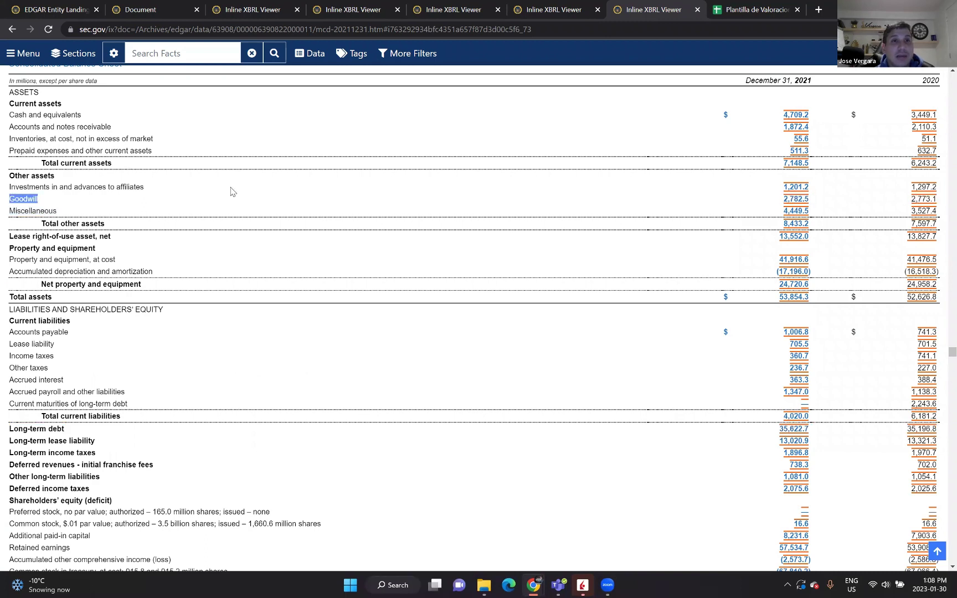
pyautogui.moveTo(340, 201); pyautogui.dragTo(893, 211)
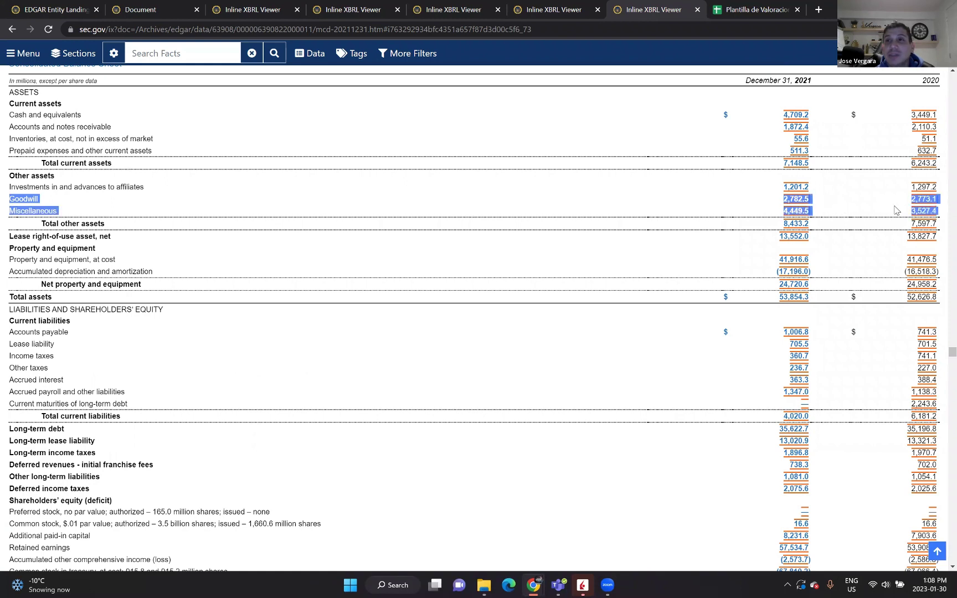
pyautogui.click(751, 9)
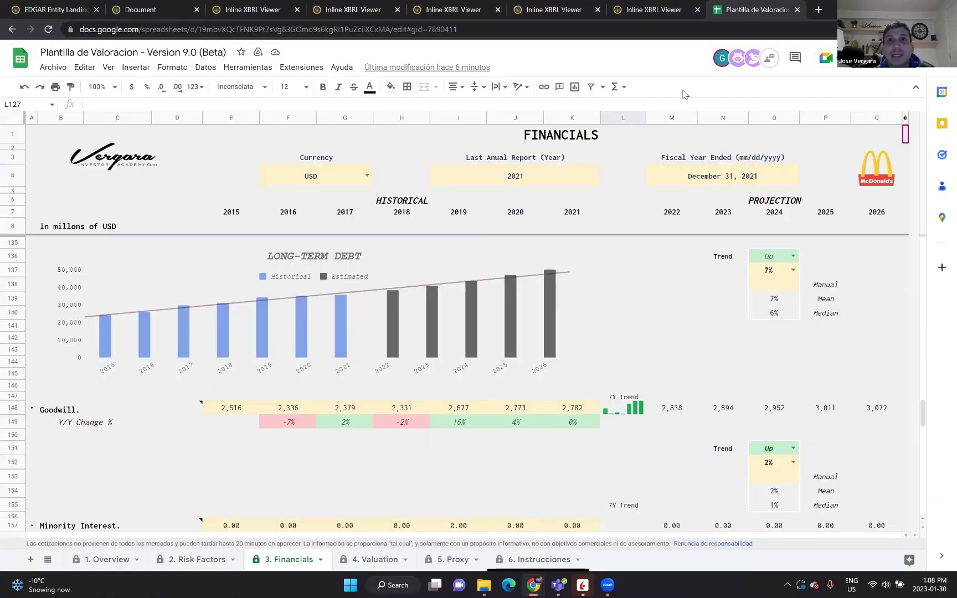
# - Check the 2019 and 2018 Goodwill in the 2020 and 2019 reports' balance sheets against the template
pyautogui.click(544, 9)
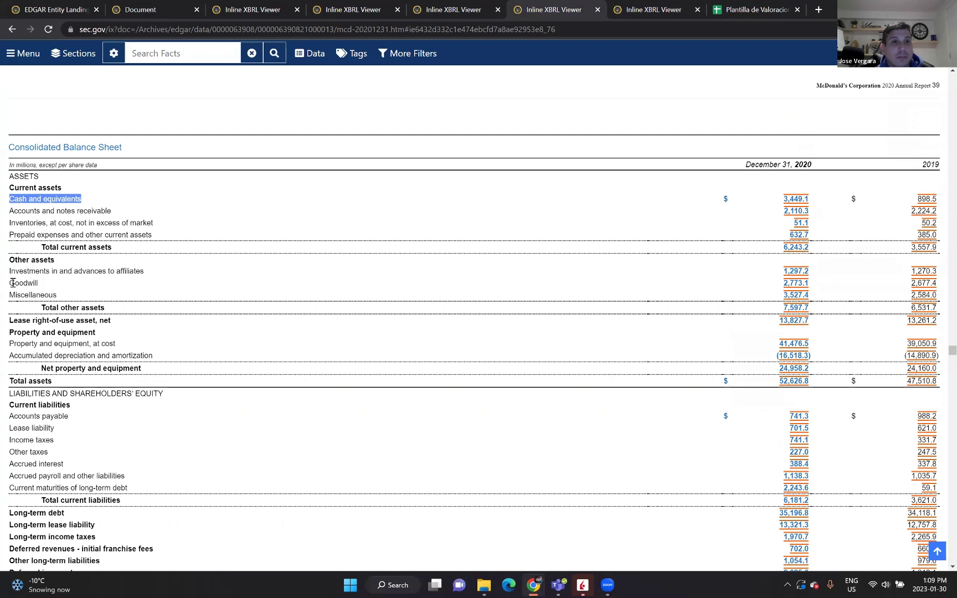
pyautogui.moveTo(10, 283); pyautogui.dragTo(567, 295)
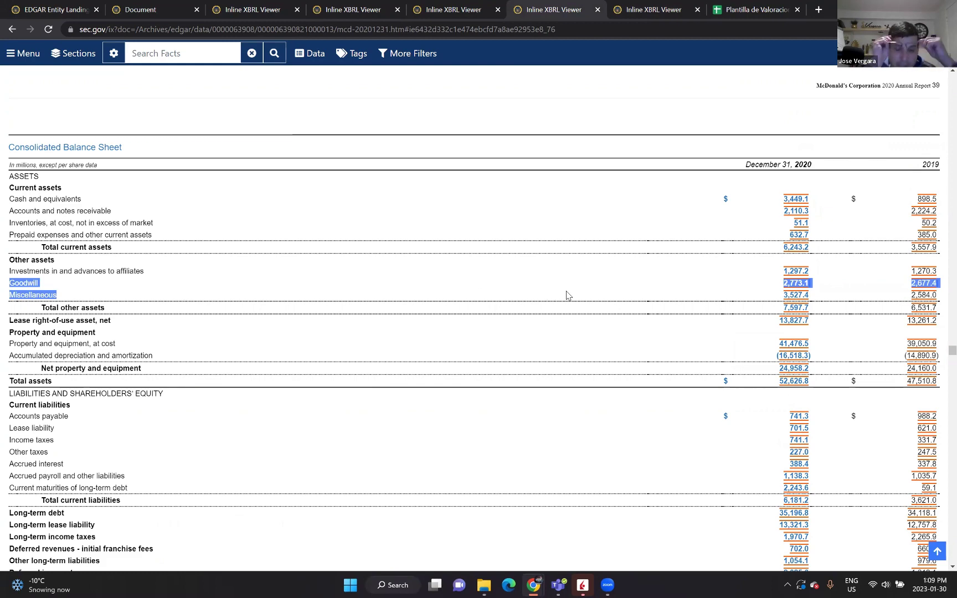
pyautogui.click(754, 10)
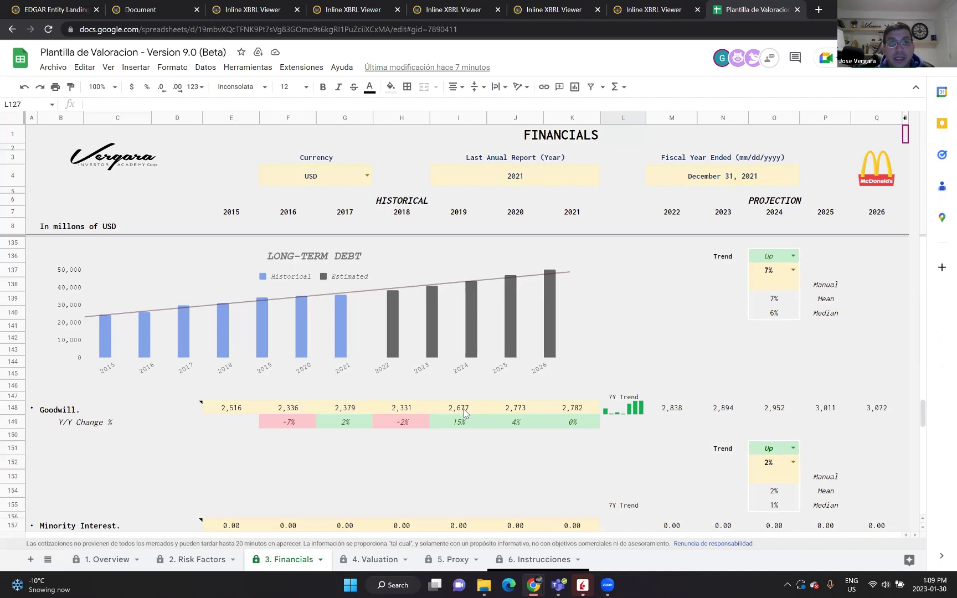
pyautogui.click(452, 10)
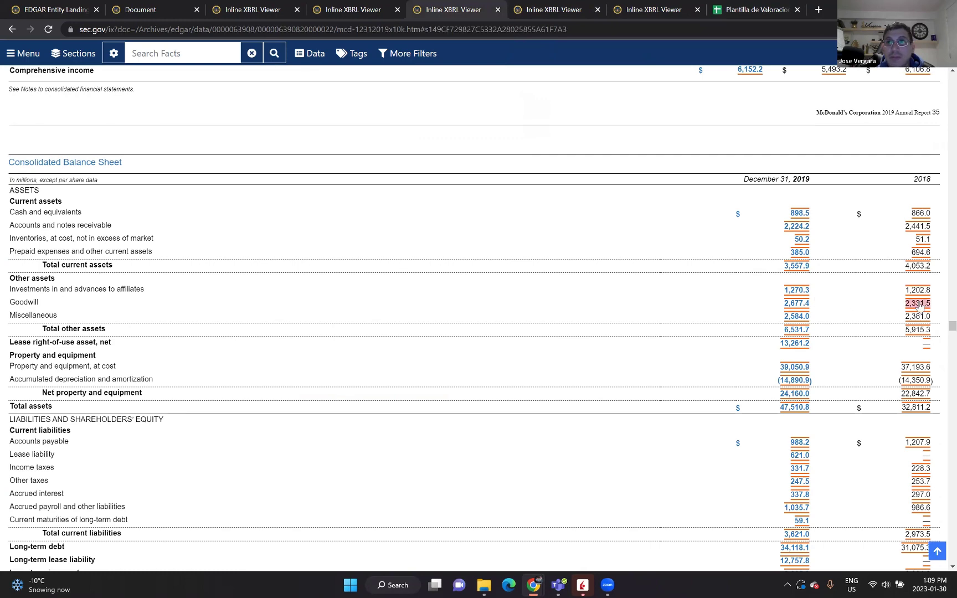
pyautogui.click(749, 8)
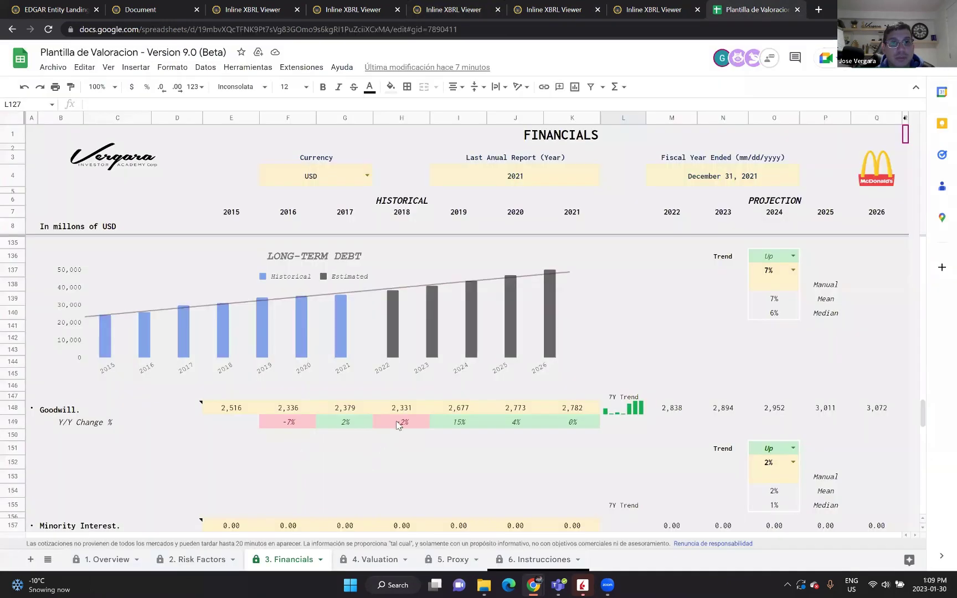
# - Check the 2017 Goodwill in the 2018 report's balance sheet and set the template's 2017 Goodwill to 2380
pyautogui.click(348, 12)
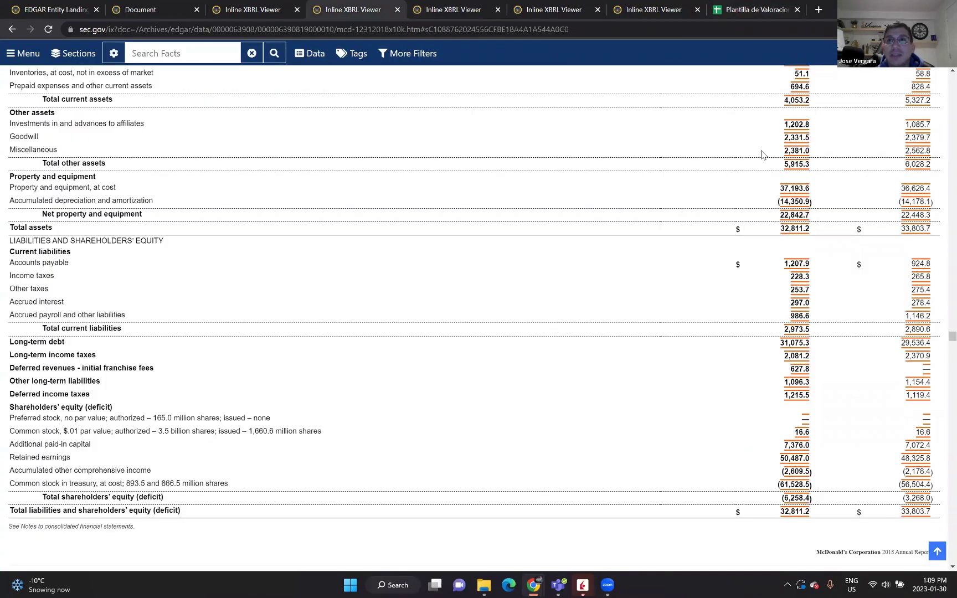
pyautogui.click(745, 11)
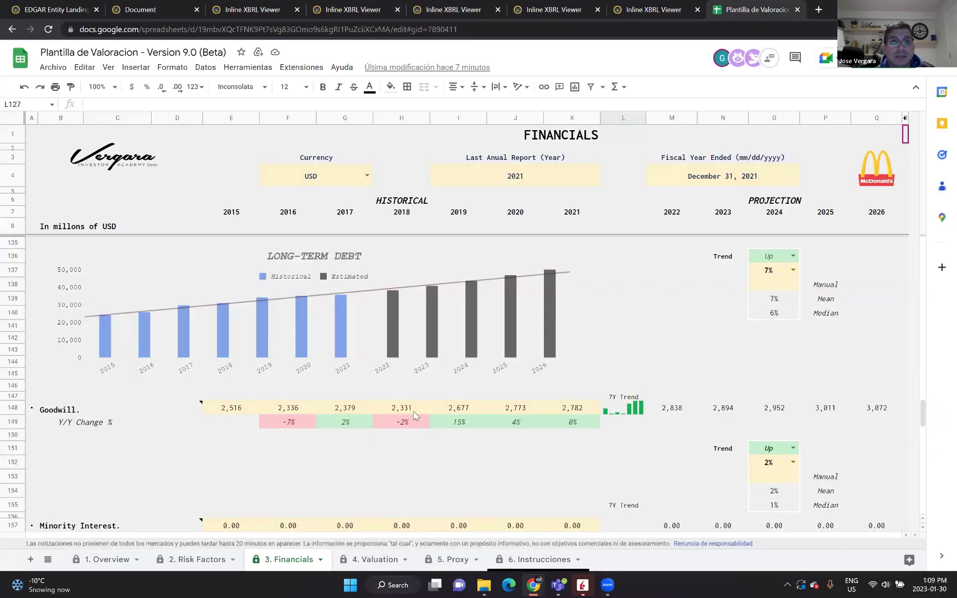
pyautogui.click(349, 410)
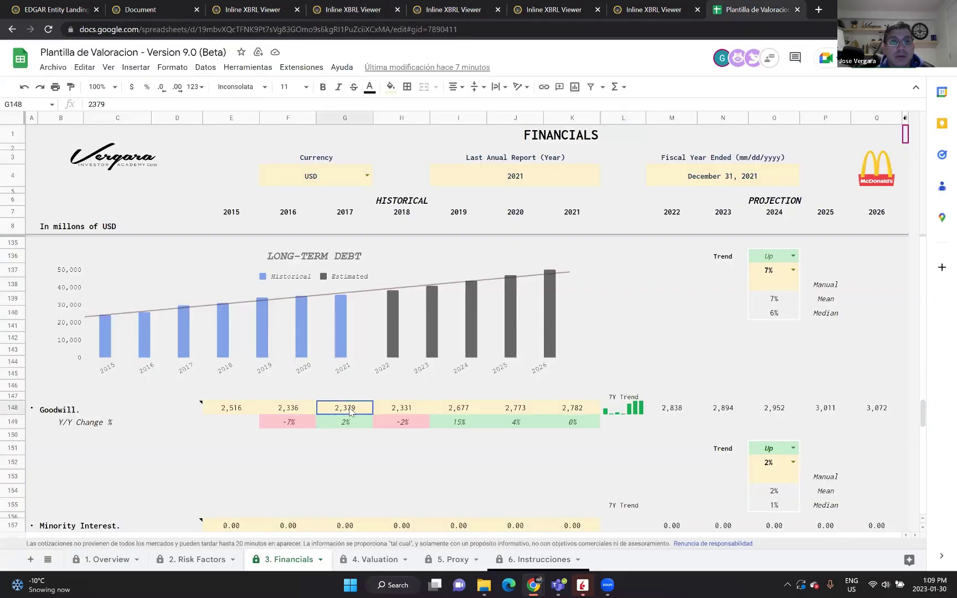
pyautogui.write('2380')
pyautogui.press('Return')
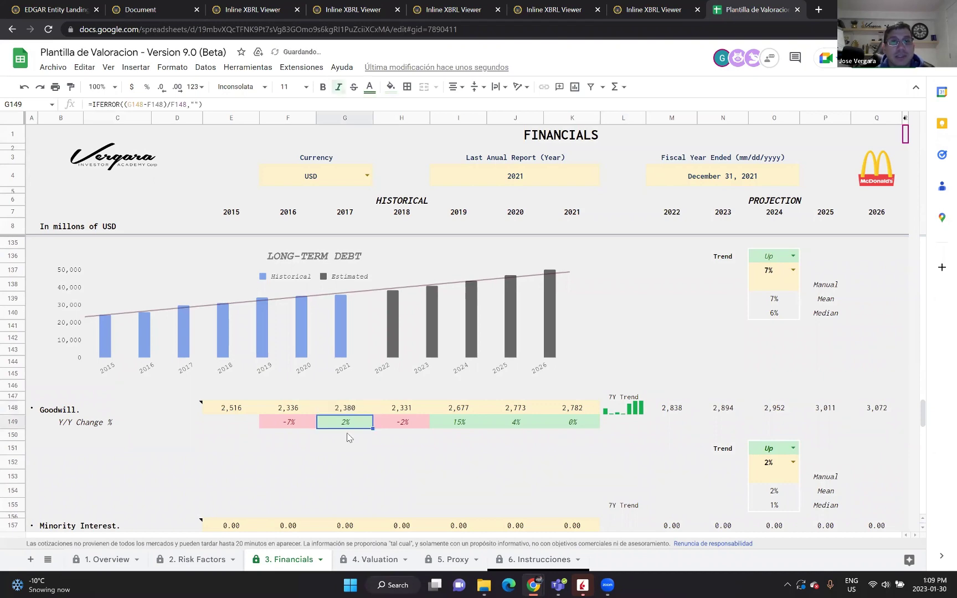
# - Check the 2016 and 2015 Goodwill in the 2016 report's balance sheet against the template
pyautogui.click(296, 412)
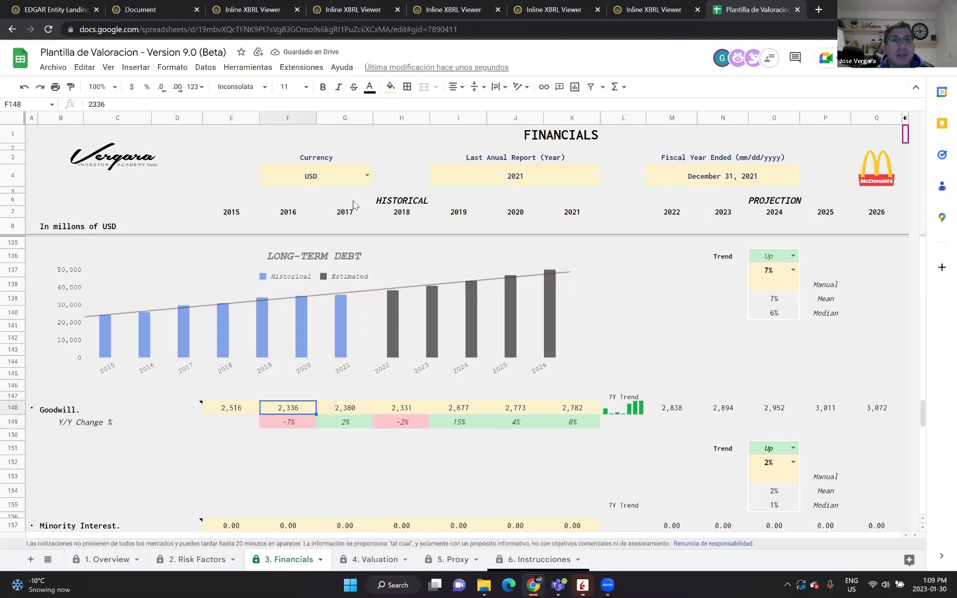
pyautogui.click(127, 11)
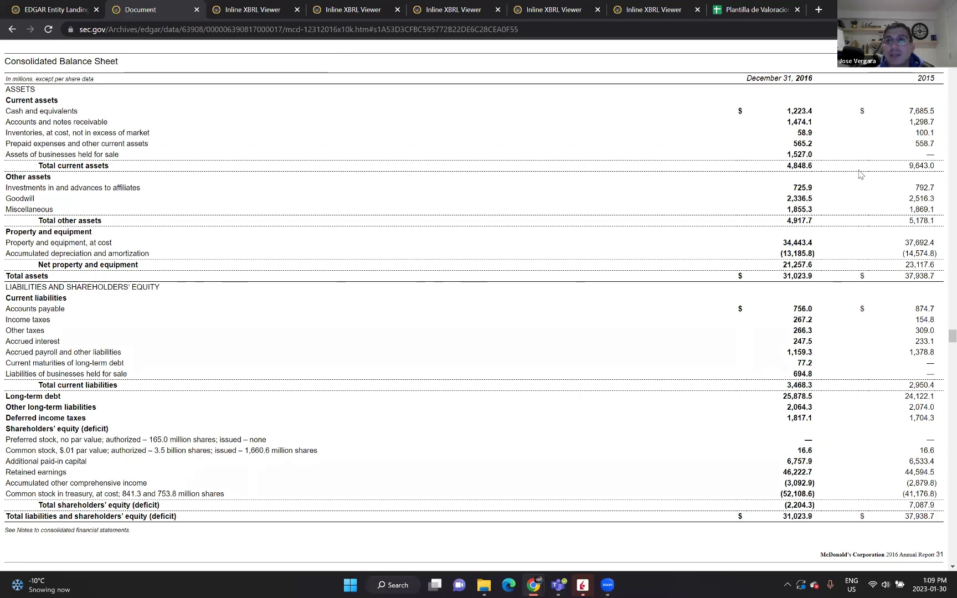
pyautogui.click(743, 10)
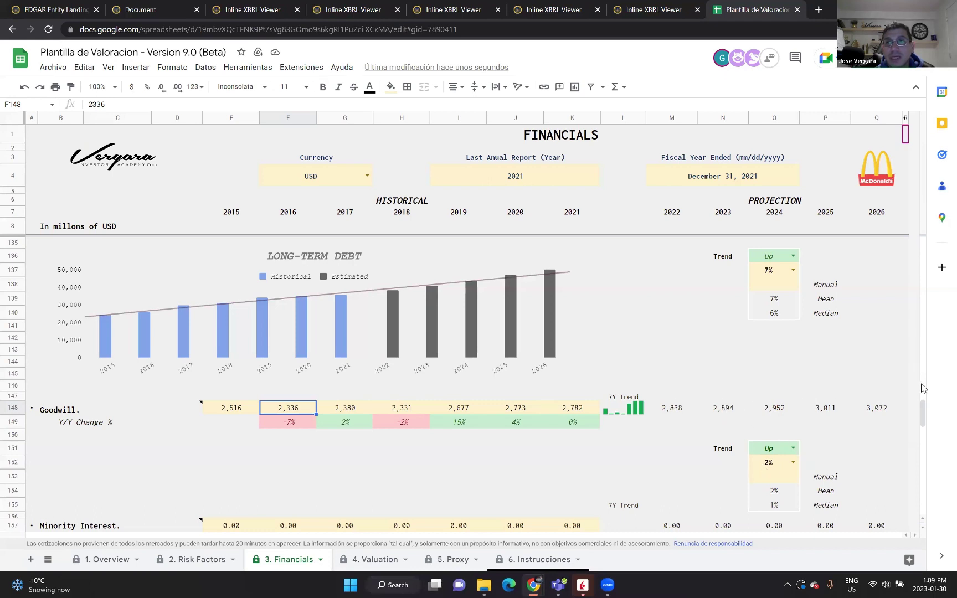
# - Go back to the Balance Sheet section's Cash and cash equivalents row and view its projection Trend options without changing them
pyautogui.moveTo(923, 408); pyautogui.dragTo(923, 395)
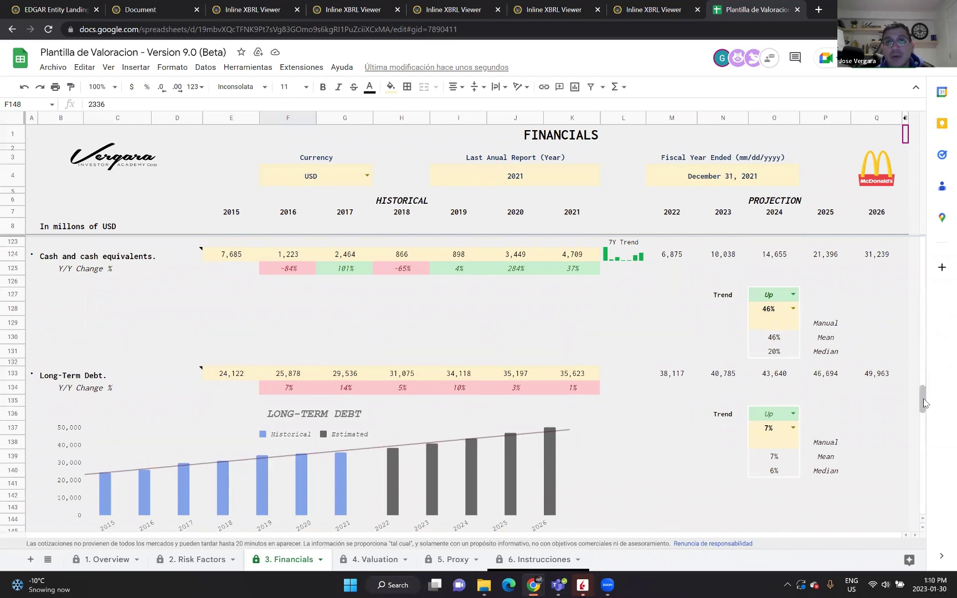
pyautogui.moveTo(924, 403); pyautogui.dragTo(924, 394)
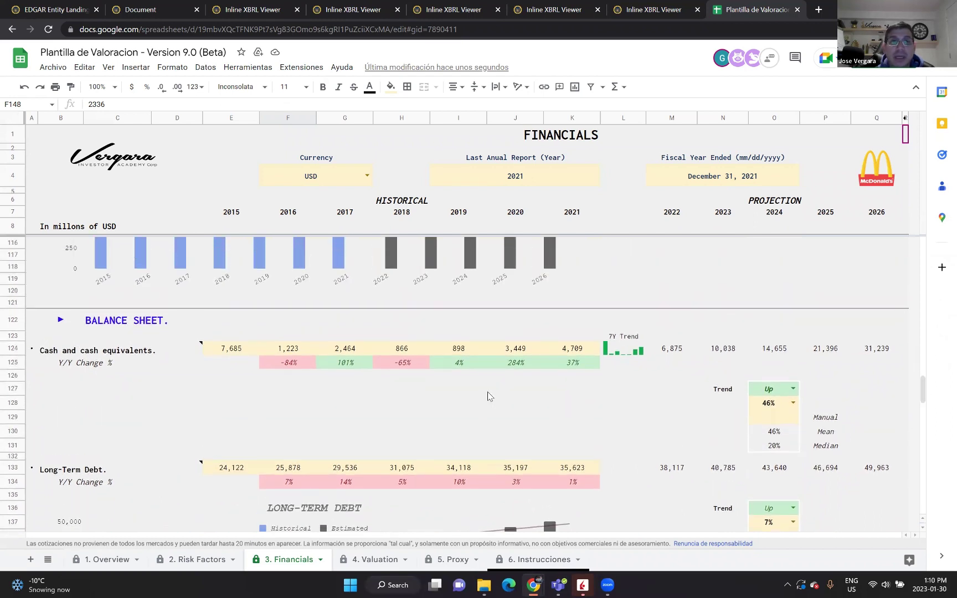
pyautogui.click(794, 390)
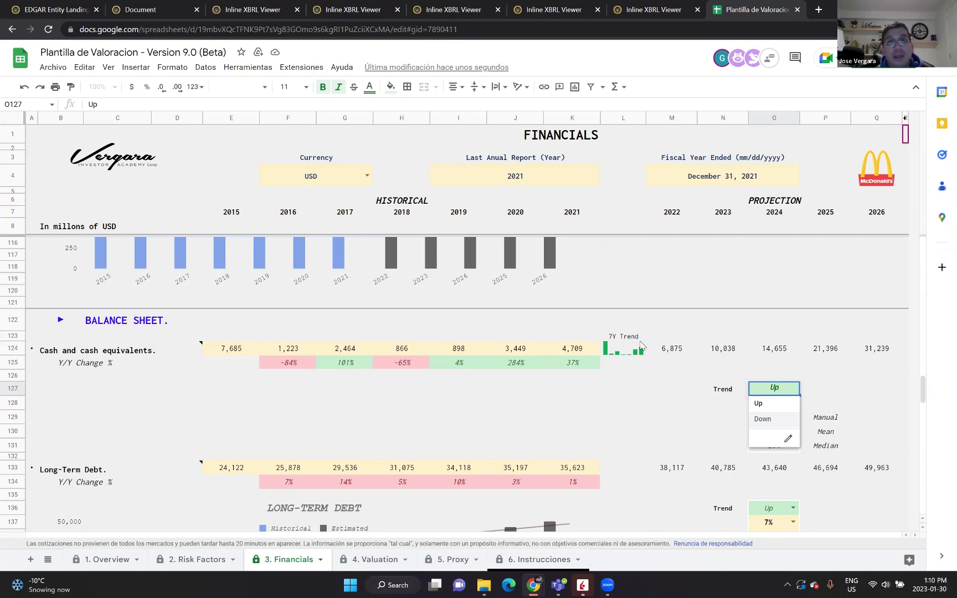
pyautogui.click(572, 420)
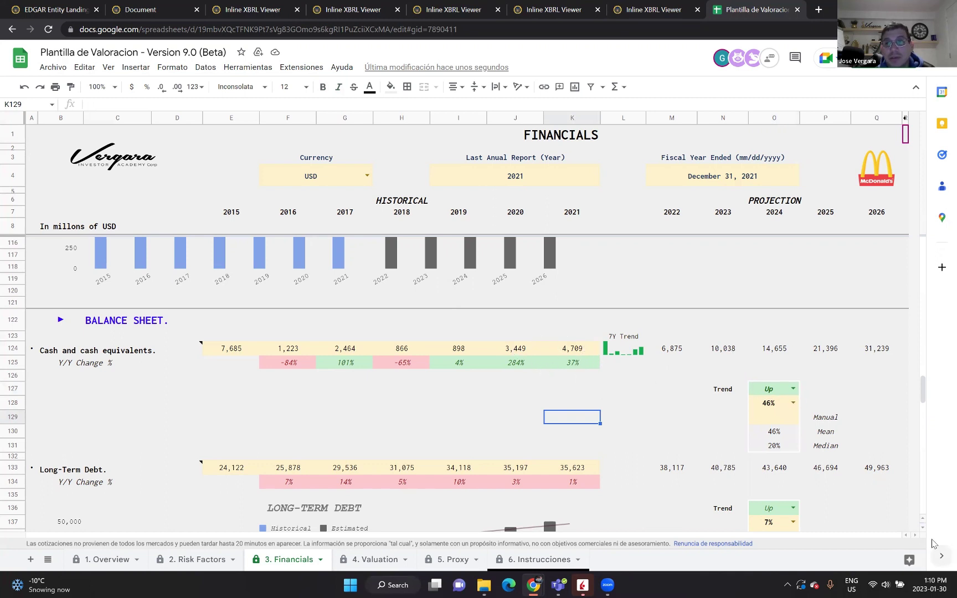
# - Read the note attached to the Minority Interest row for the other names this item has in the reports
pyautogui.click(923, 527)
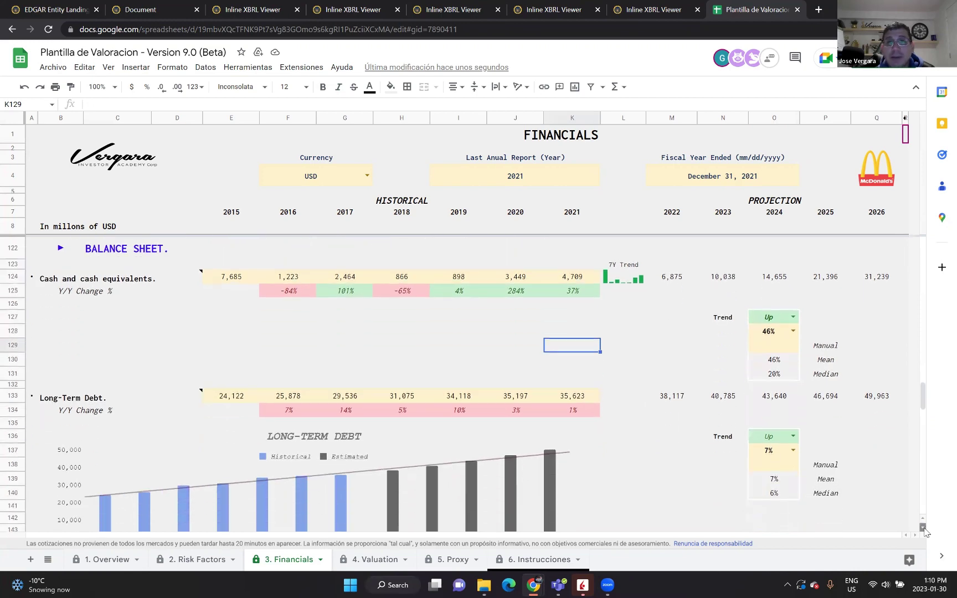
pyautogui.moveTo(923, 528); pyautogui.dragTo(923, 527)
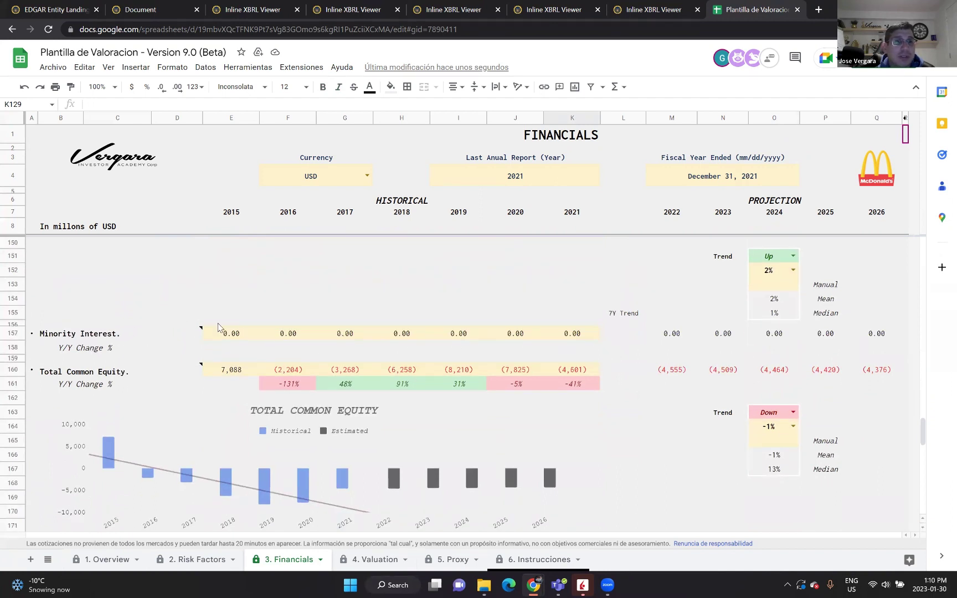
pyautogui.moveTo(202, 330)
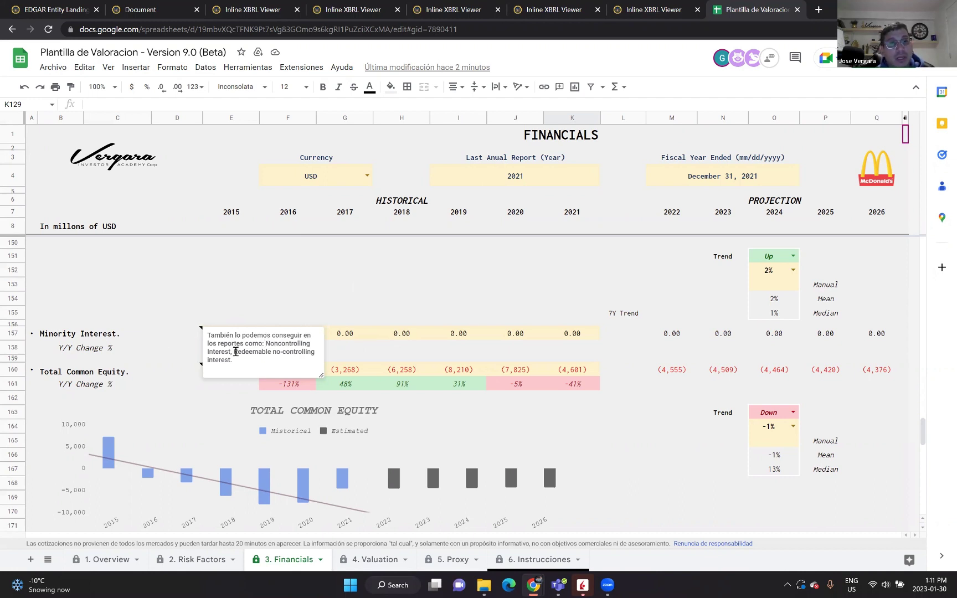
pyautogui.click(254, 286)
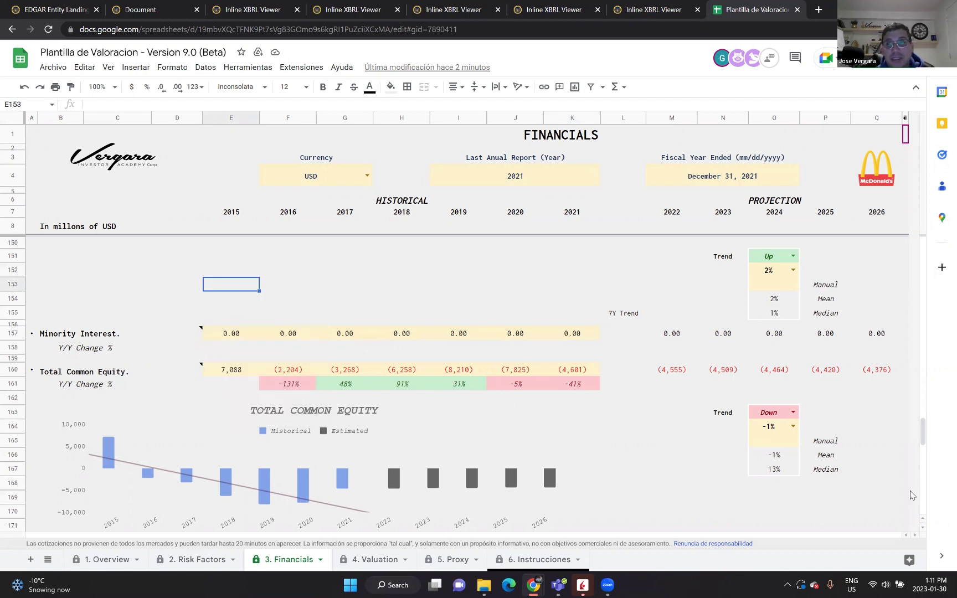
# - Review the Total Common Equity, Debt/Equity and ROE rows at the end of the Balance Sheet section
pyautogui.click(923, 528)
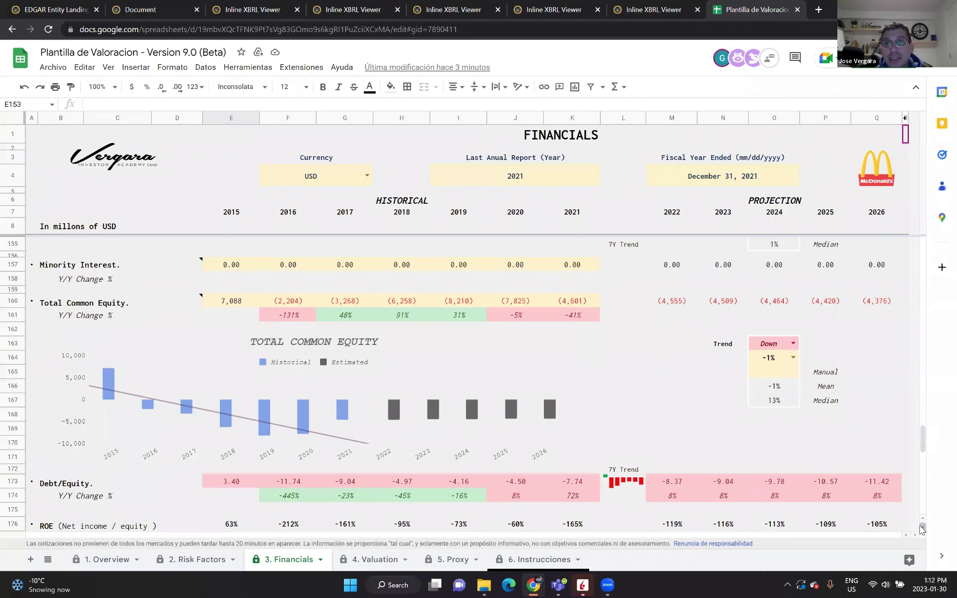
pyautogui.scroll(-3, 921, 530)
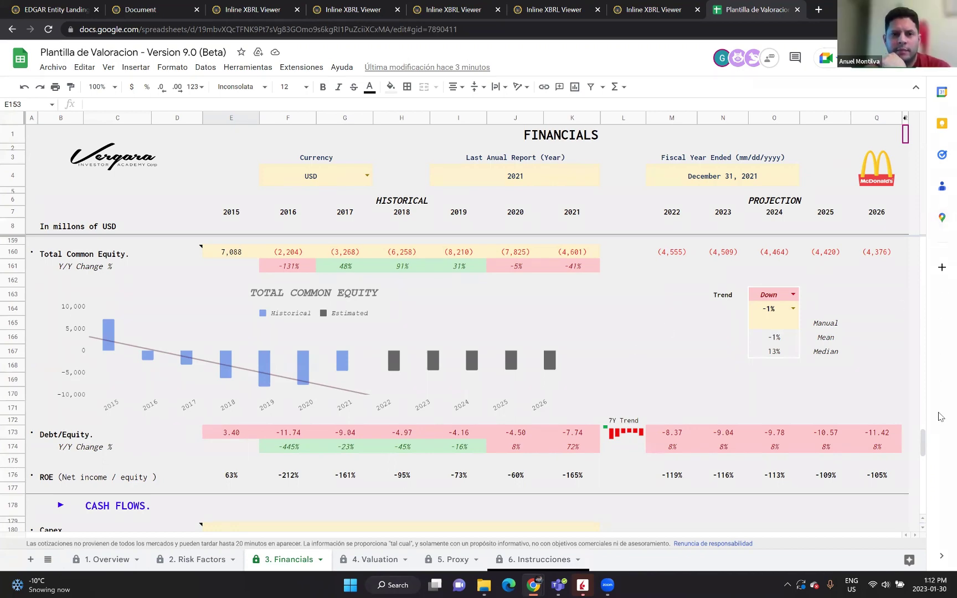
pyautogui.moveTo(921, 445); pyautogui.dragTo(921, 424)
pyautogui.click(924, 454)
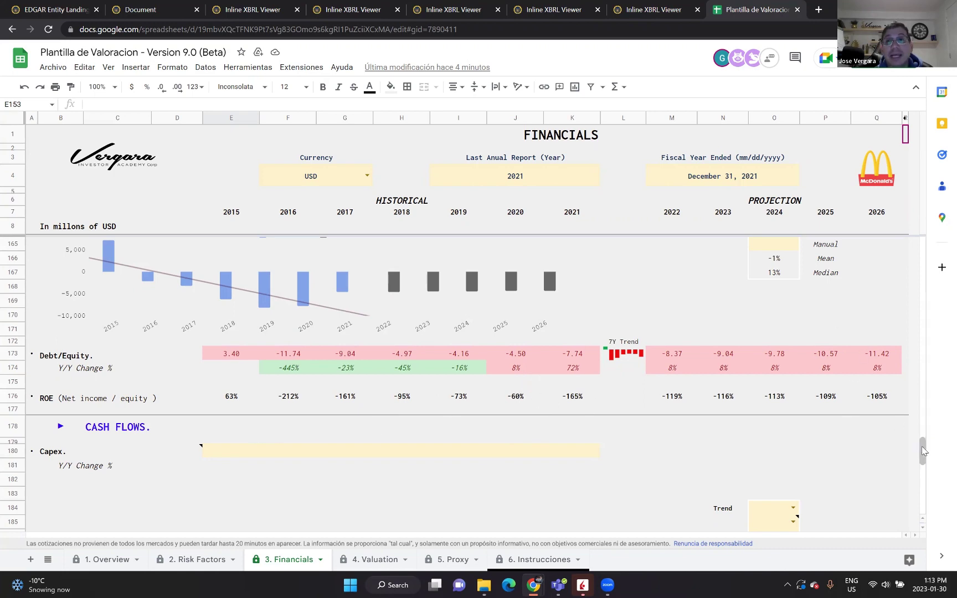
pyautogui.moveTo(923, 440); pyautogui.dragTo(923, 427)
pyautogui.scroll(2, 923, 426)
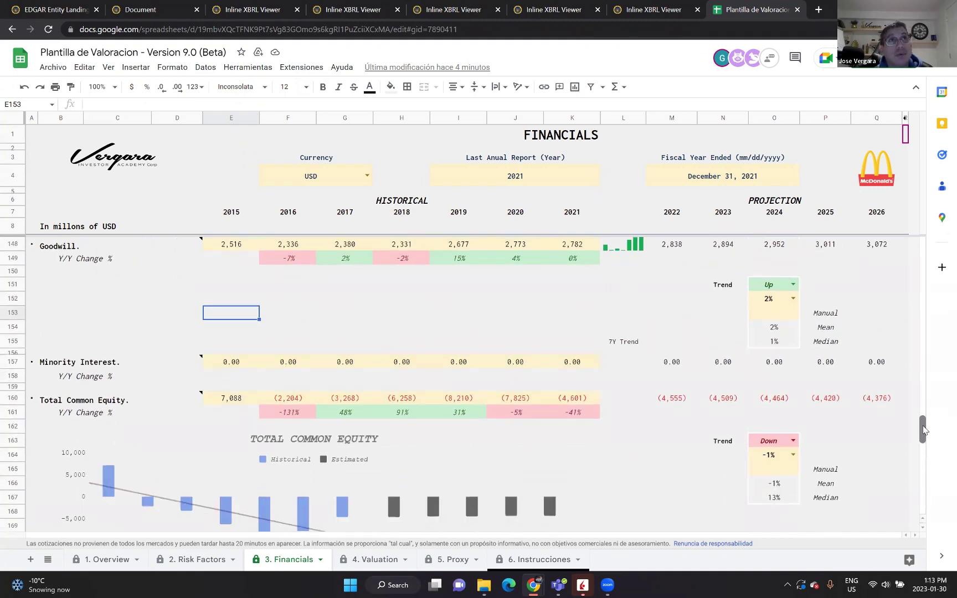
# - Look over the Income Statement's Total Revenue section, the Free Cash Flows rows and the annual report links under Data Resources
pyautogui.moveTo(923, 429); pyautogui.dragTo(924, 249)
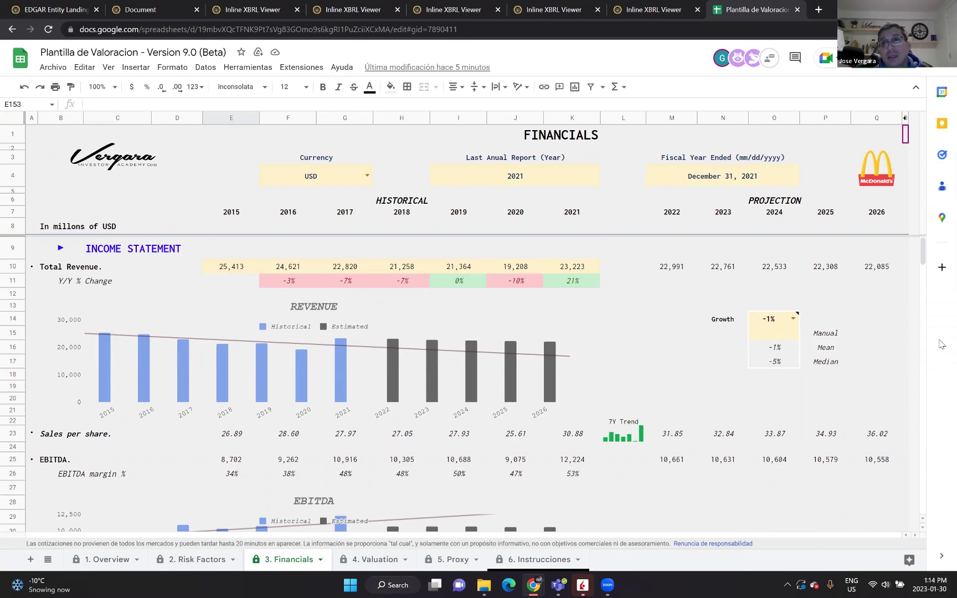
pyautogui.moveTo(924, 261); pyautogui.dragTo(925, 235)
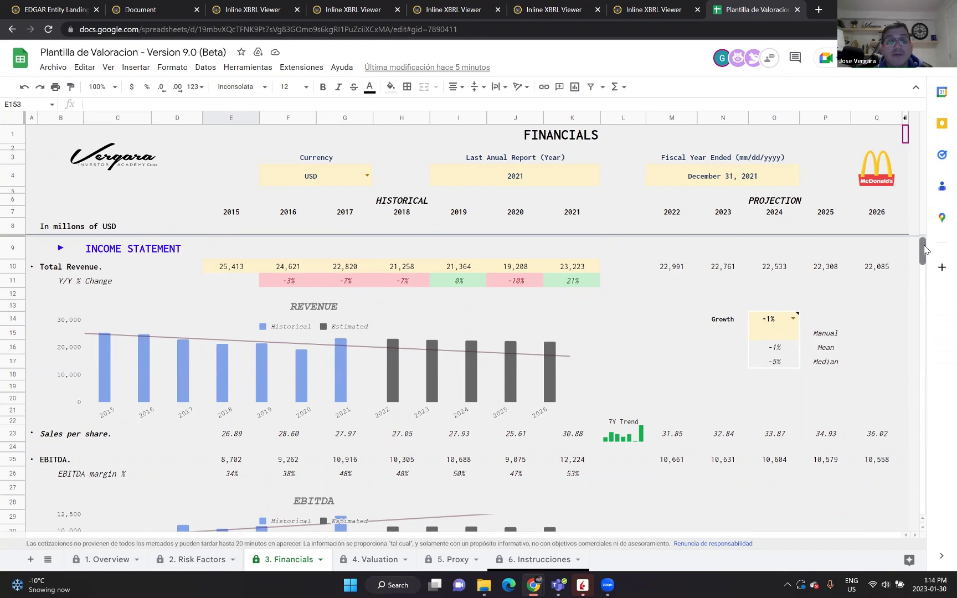
pyautogui.moveTo(925, 251); pyautogui.dragTo(924, 510)
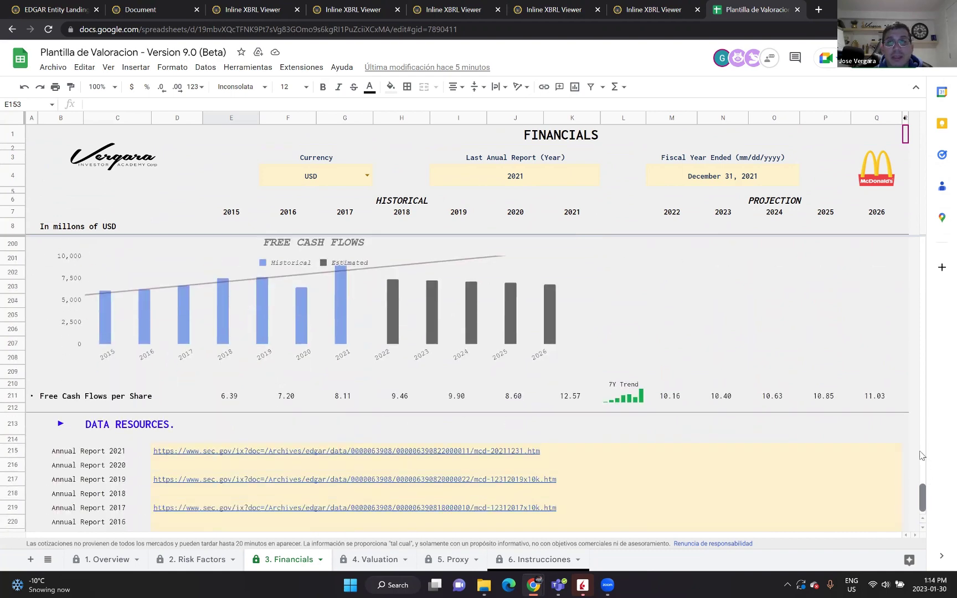
pyautogui.moveTo(921, 456); pyautogui.dragTo(924, 508)
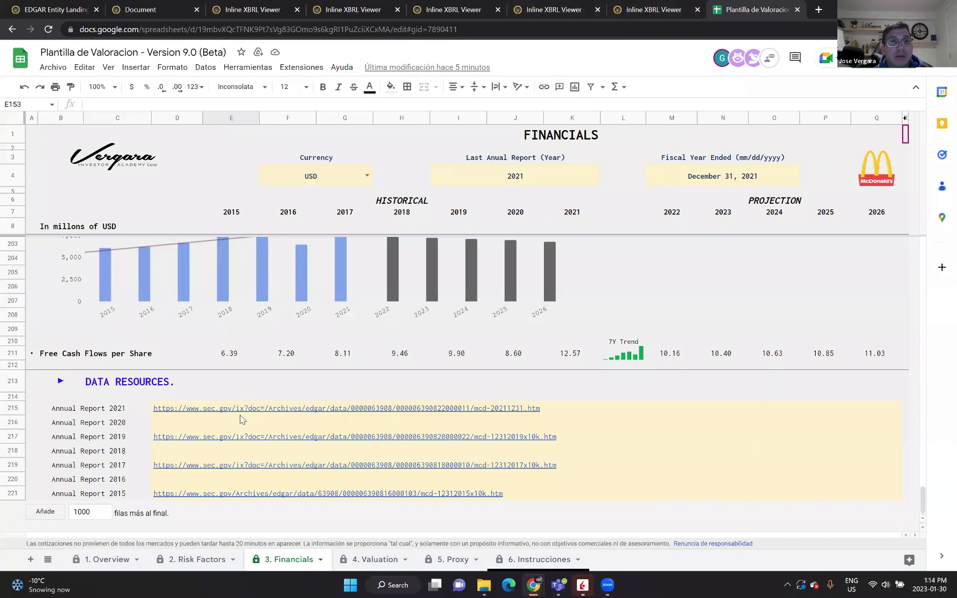
pyautogui.moveTo(250, 425)
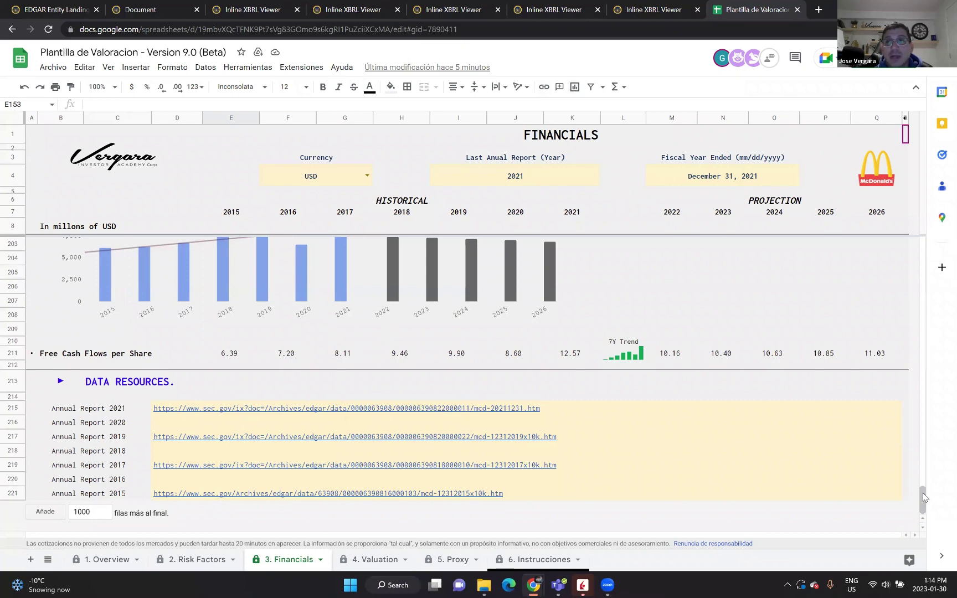
pyautogui.moveTo(923, 497); pyautogui.dragTo(941, 485)
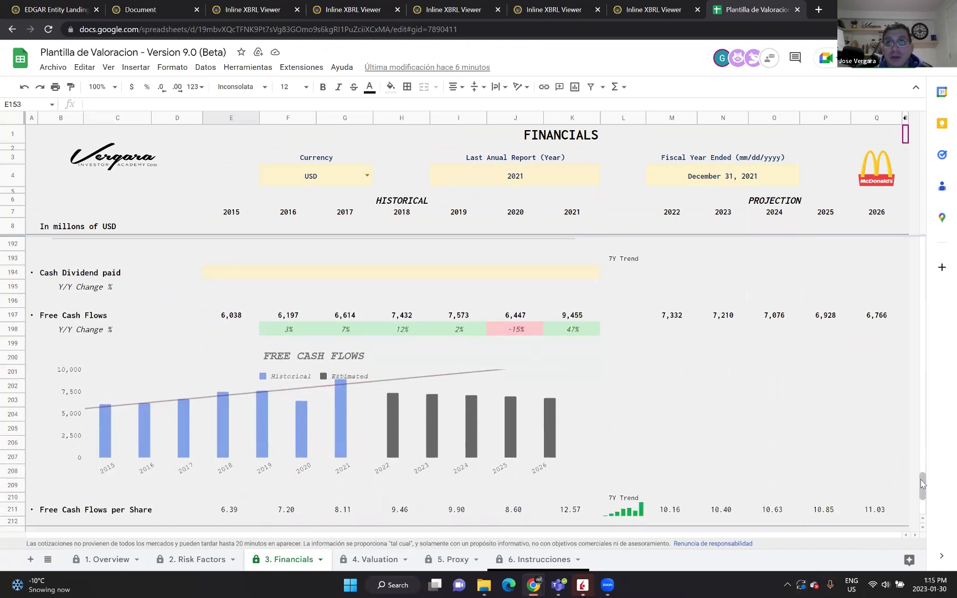
pyautogui.moveTo(923, 483); pyautogui.dragTo(936, 515)
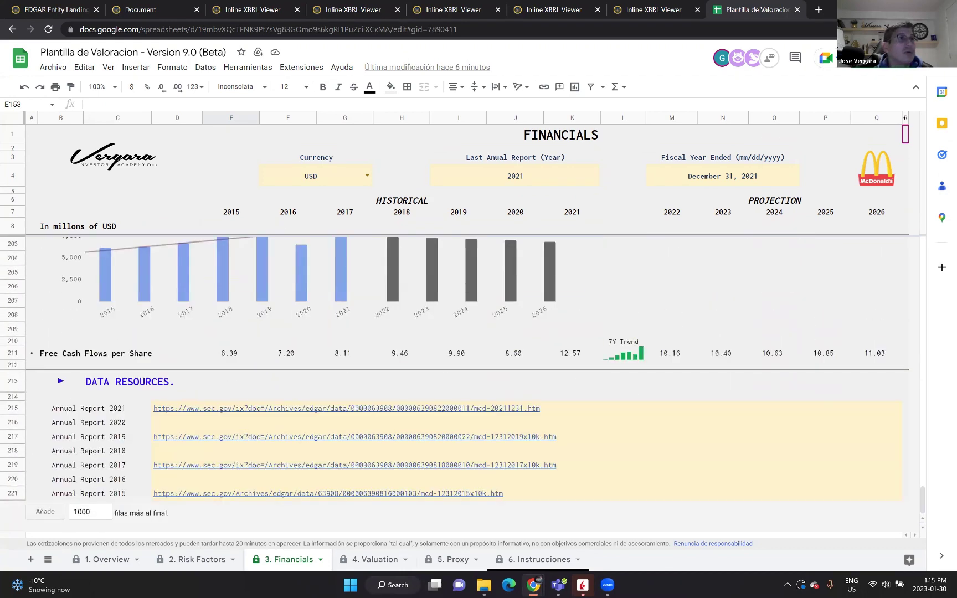